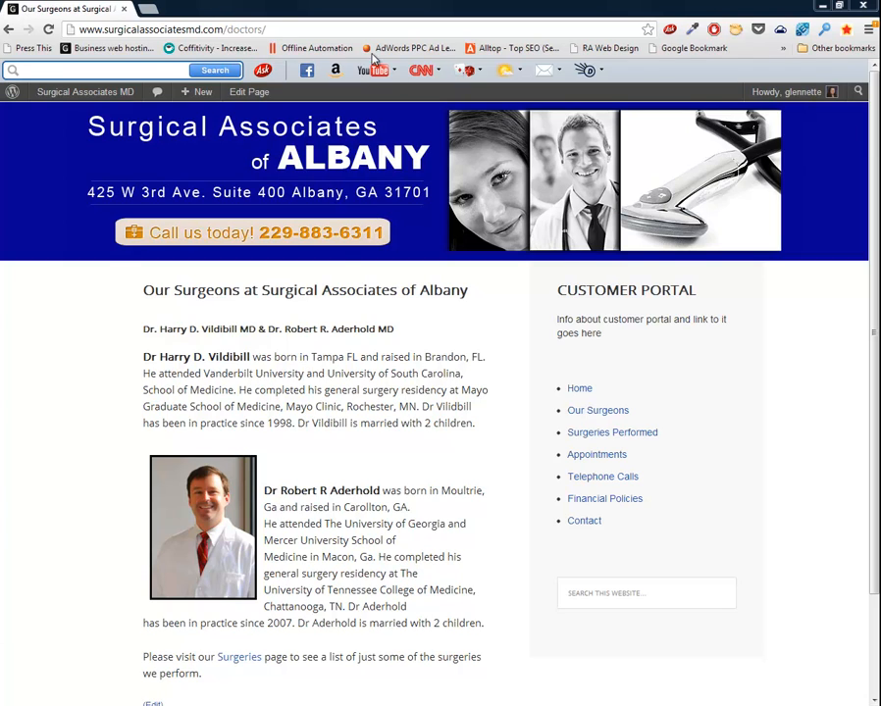
Go from the live Our Surgeons page to the Surgical Associates MD admin Dashboard.
{"action": "left_click", "coordinate": [104, 94]}
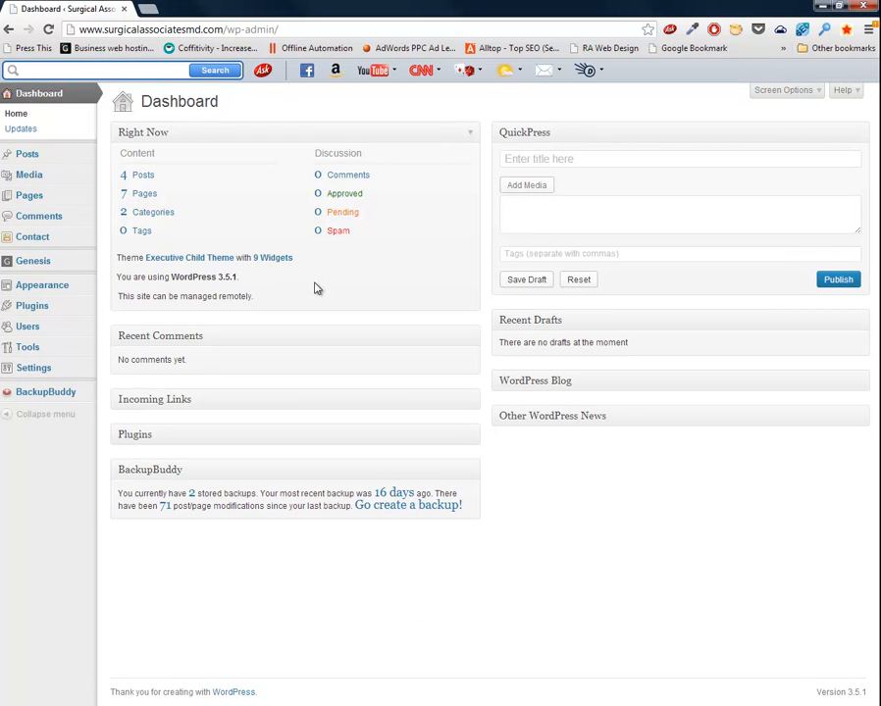
Edit the 'Our Surgeons at Surgical Associates of Albany' page, placing the cursor in the first surgeon paragraph.
{"action": "left_click", "coordinate": [33, 205]}
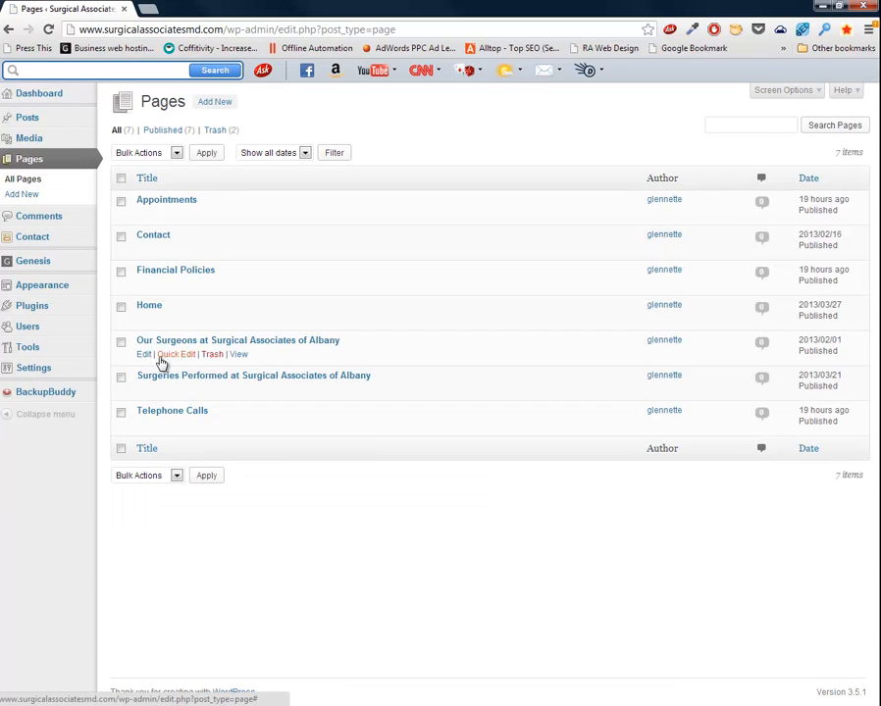
{"action": "left_click", "coordinate": [200, 342]}
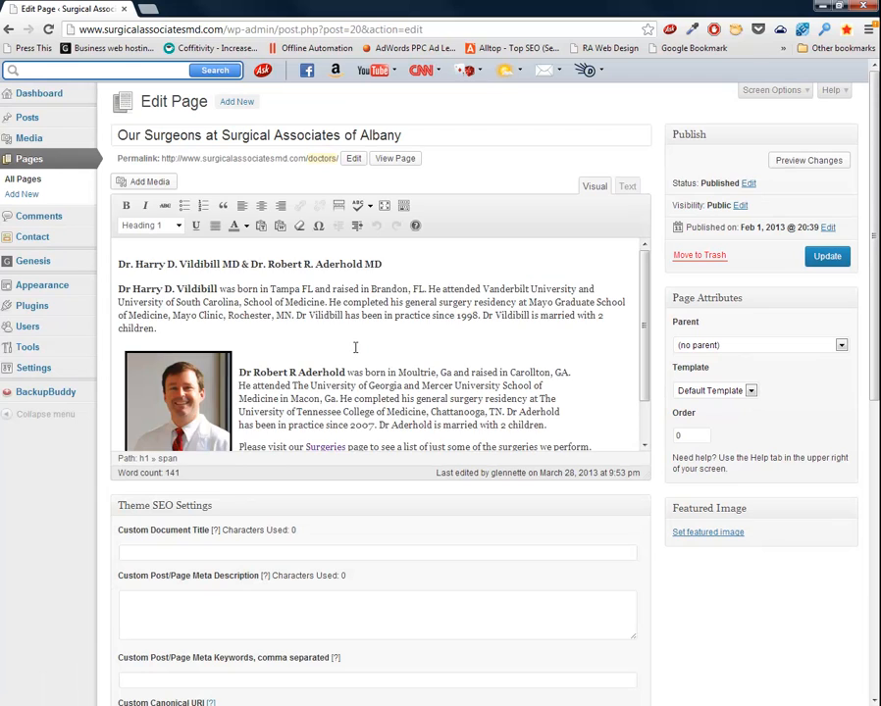
{"action": "scroll", "coordinate": [285, 328], "scroll_direction": "down", "scroll_amount": 1}
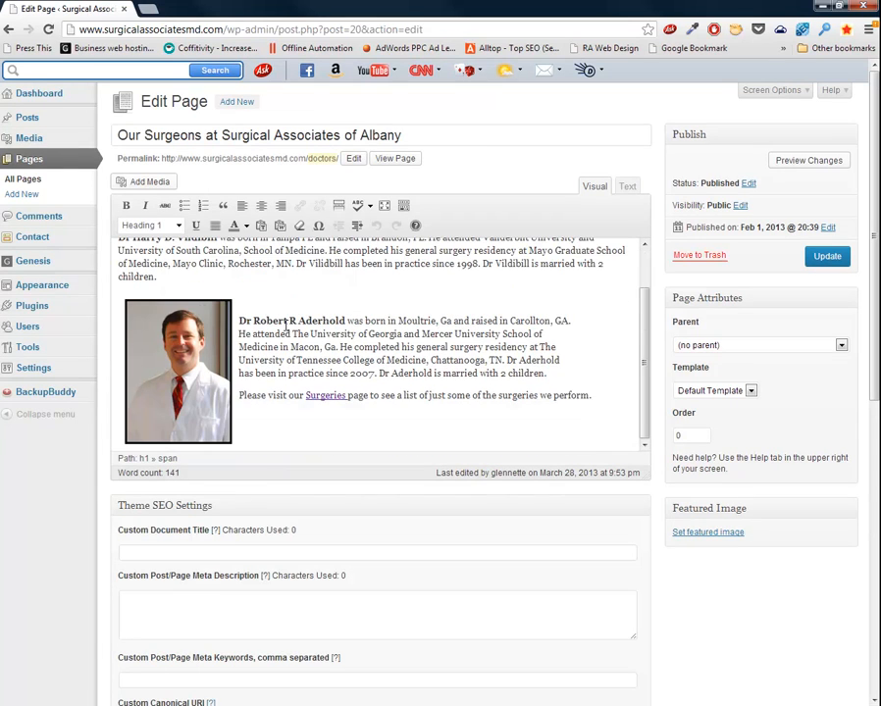
{"action": "scroll", "coordinate": [286, 328], "scroll_direction": "up", "scroll_amount": 1}
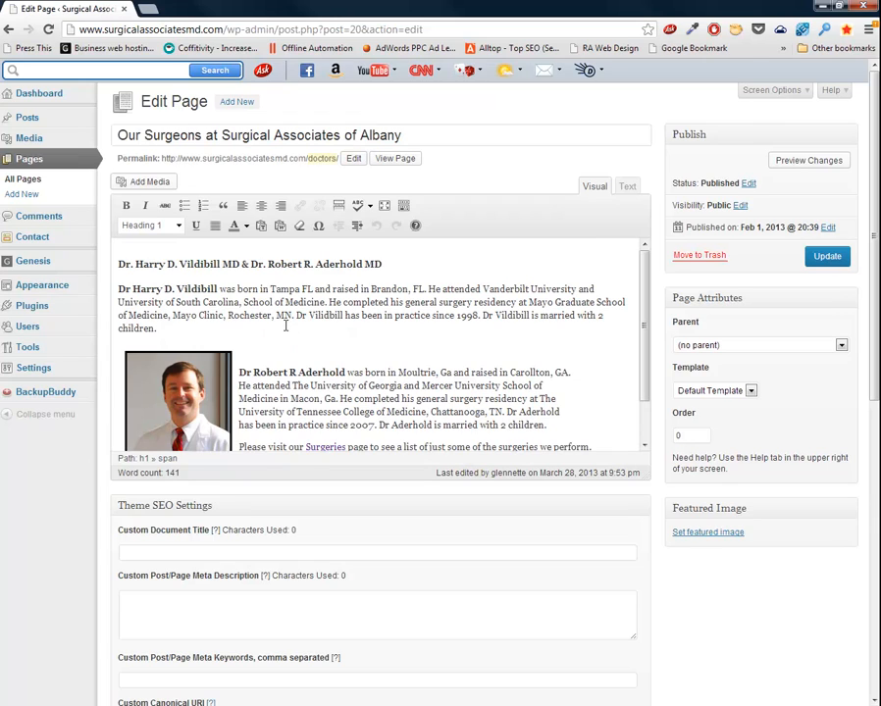
{"action": "left_click", "coordinate": [118, 288]}
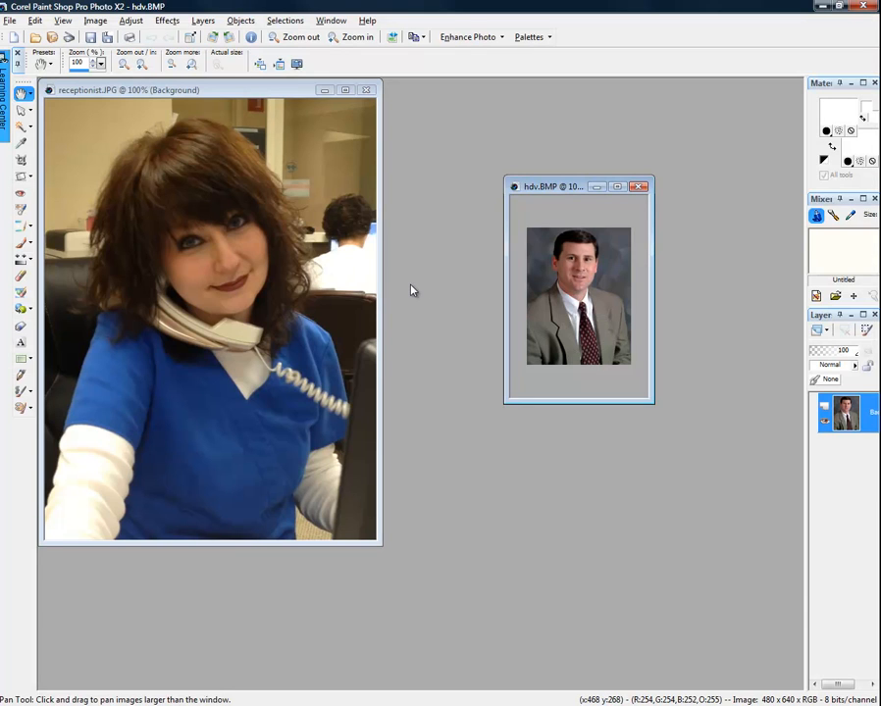
Move the hdv.BMP portrait window up and left, beside receptionist.JPG.
{"action": "left_click_drag", "start_coordinate": [548, 200], "coordinate": [479, 185]}
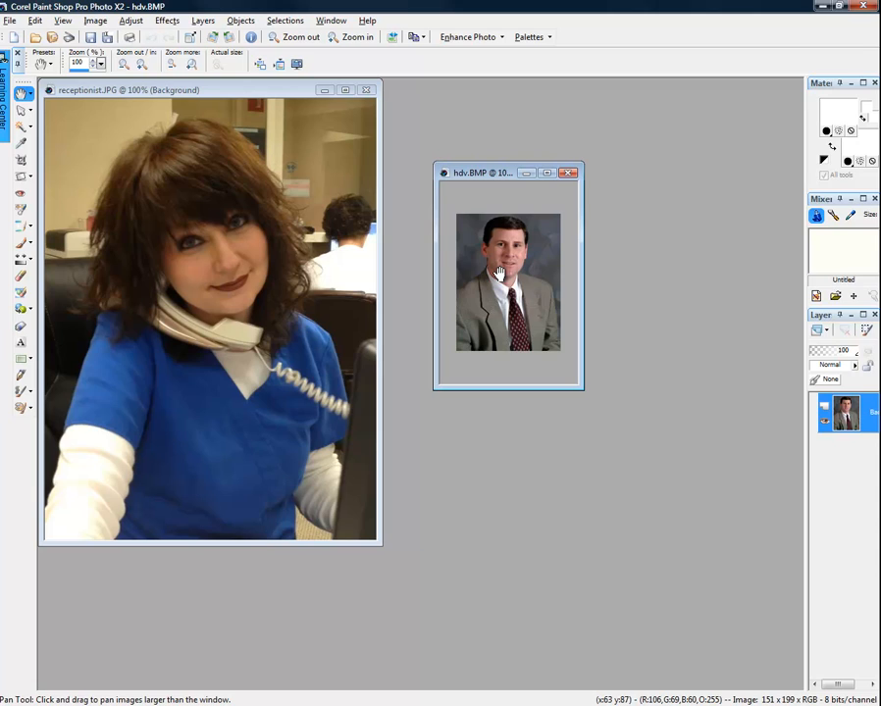
Save the hdv.BMP portrait as a JPEG named after the surgeon in the surgicalassociatesmd folder.
{"action": "left_click", "coordinate": [15, 24]}
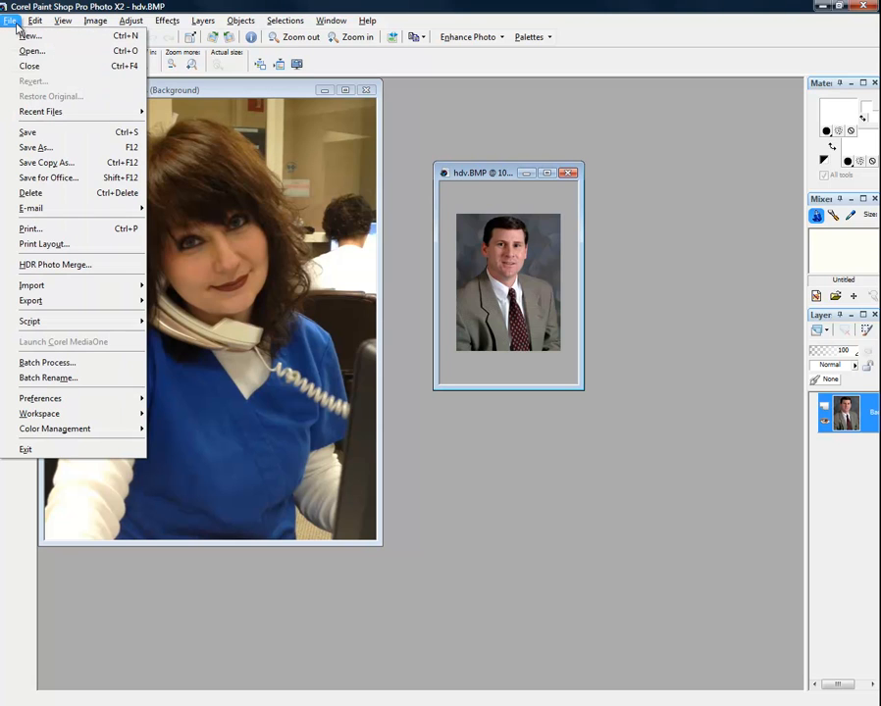
{"action": "left_click", "coordinate": [74, 147]}
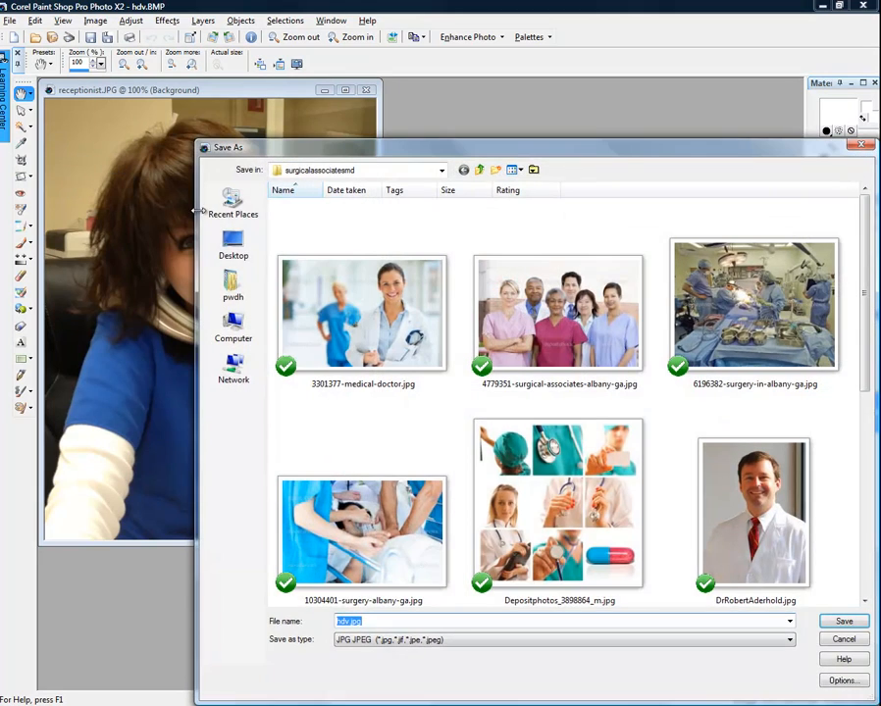
{"action": "left_click", "coordinate": [864, 601]}
{"action": "left_click", "coordinate": [730, 436]}
{"action": "left_click", "coordinate": [353, 624]}
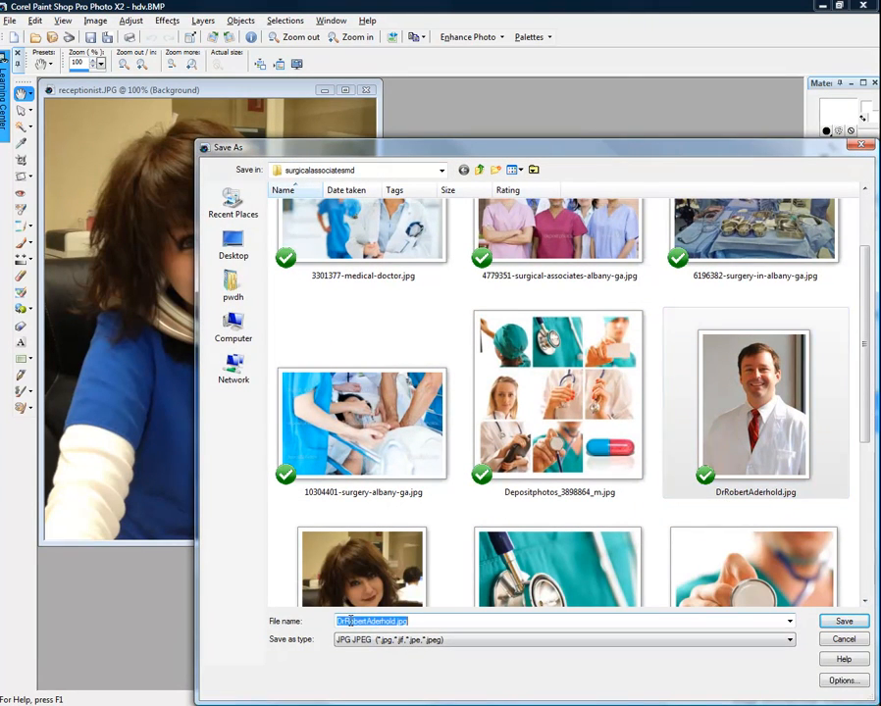
{"action": "left_click", "coordinate": [354, 624]}
{"action": "key", "text": "shift+Right"}
{"action": "key", "text": "shift+Right"}
{"action": "key", "text": "shift+Right"}
{"action": "key", "text": "shift+Right"}
{"action": "key", "text": "shift+Right"}
{"action": "key", "text": "shift+Right"}
{"action": "key", "text": "shift+Right"}
{"action": "key", "text": "shift+Right"}
{"action": "key", "text": "shift+Right"}
{"action": "key", "text": "shift+Right"}
{"action": "key", "text": "shift+Right"}
{"action": "key", "text": "shift+Right"}
{"action": "key", "text": "shift+Right"}
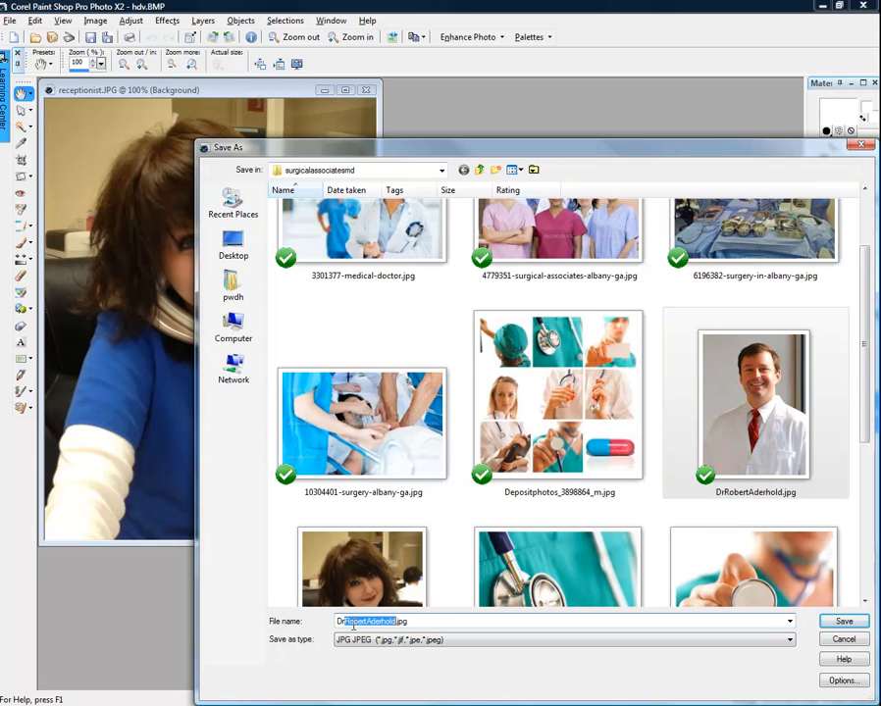
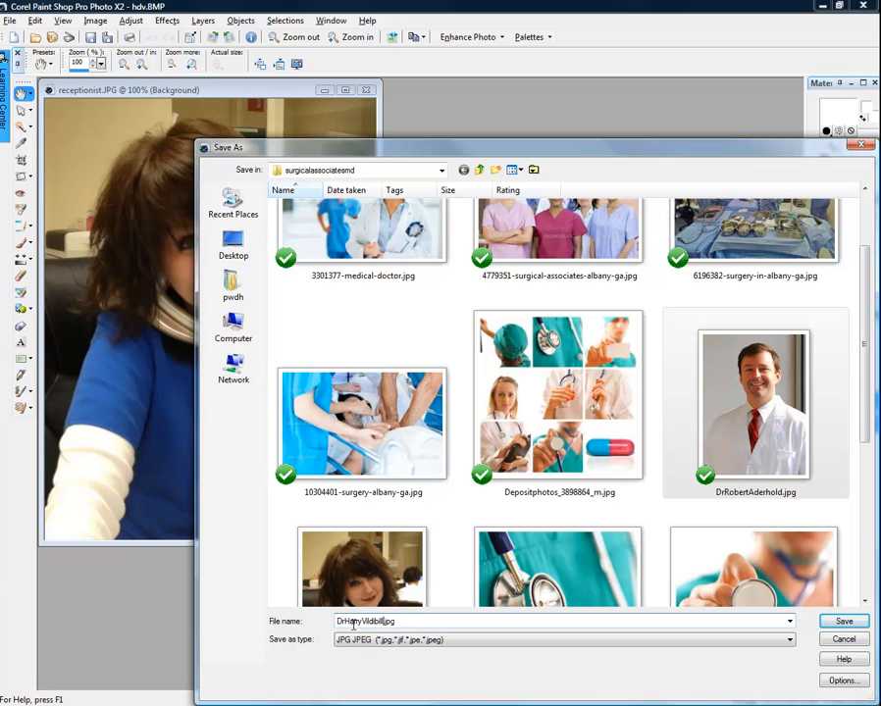
{"action": "key", "text": "Return"}
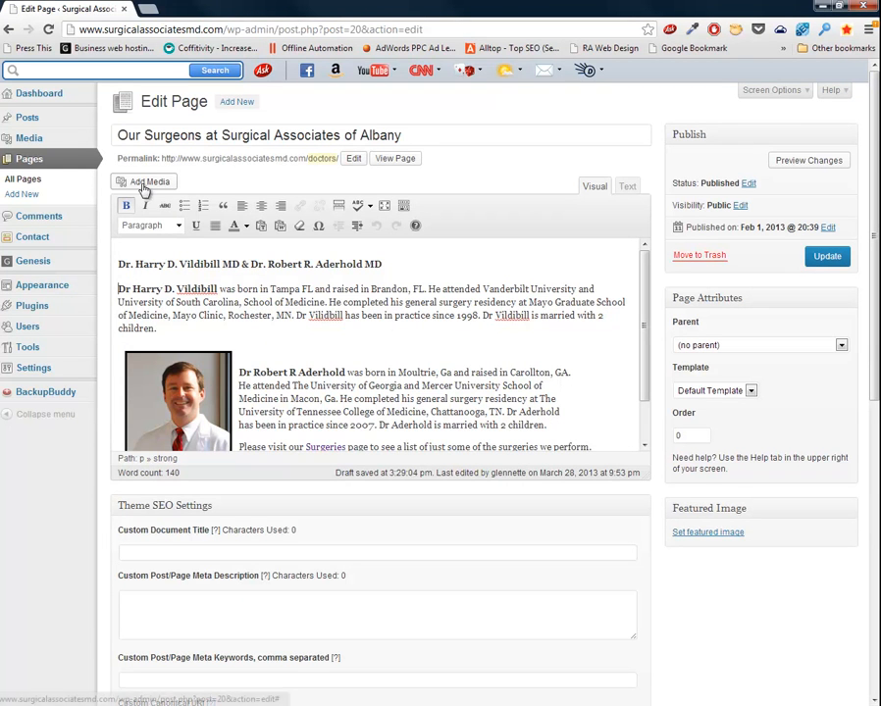
Upload the new surgeon portrait JPEG to the Media Library from the first surgeon paragraph.
{"action": "left_click", "coordinate": [123, 295]}
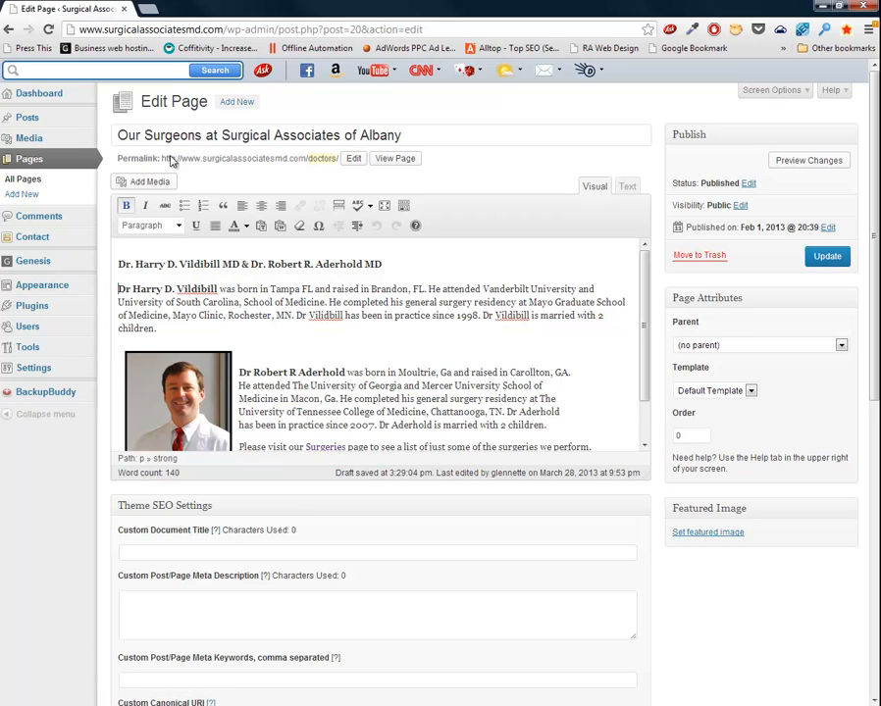
{"action": "left_click", "coordinate": [149, 182]}
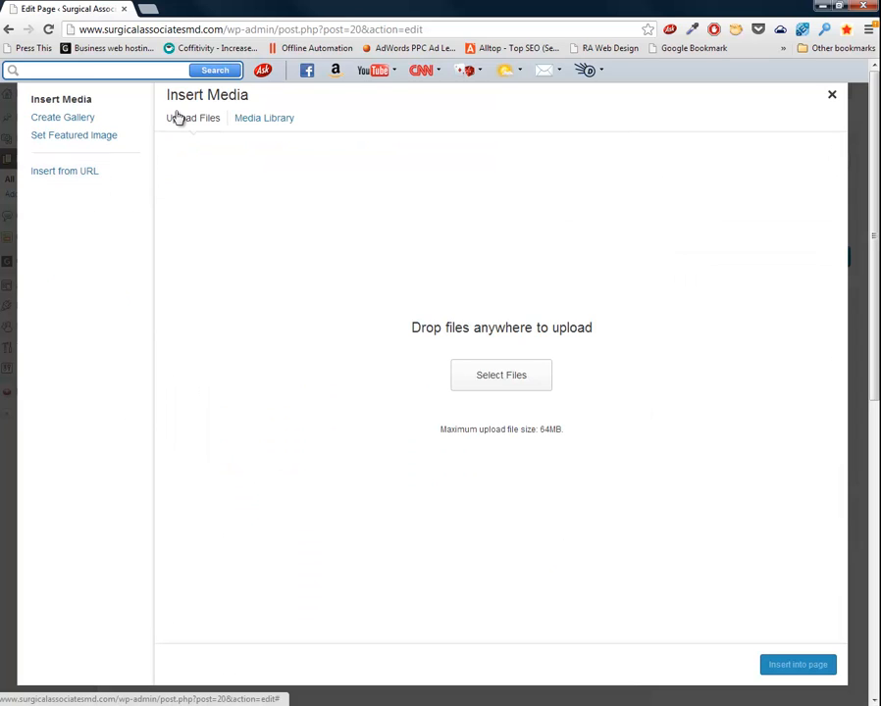
{"action": "left_click", "coordinate": [265, 119]}
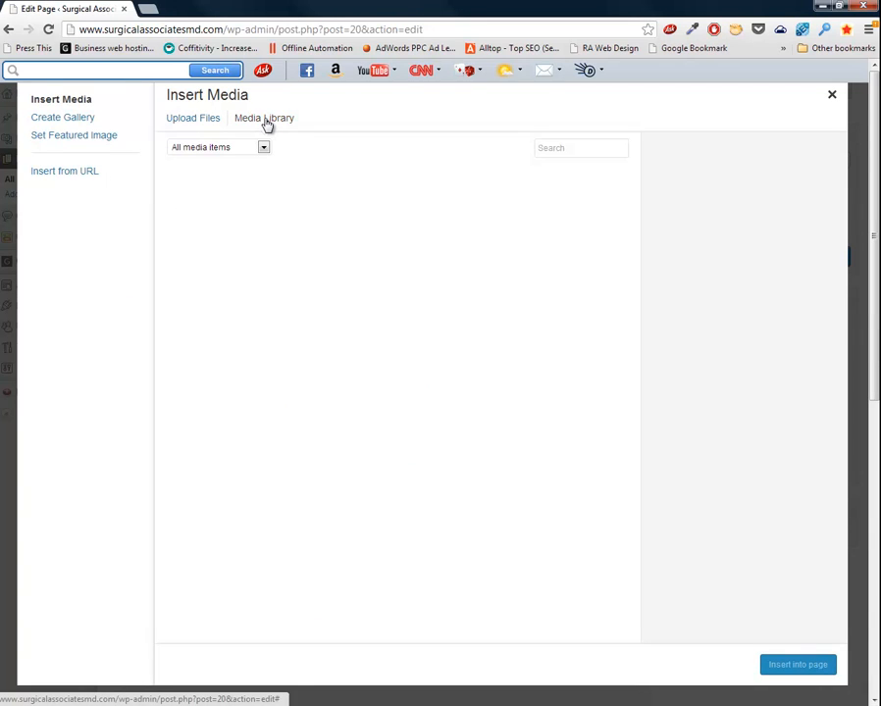
{"action": "left_click", "coordinate": [184, 122]}
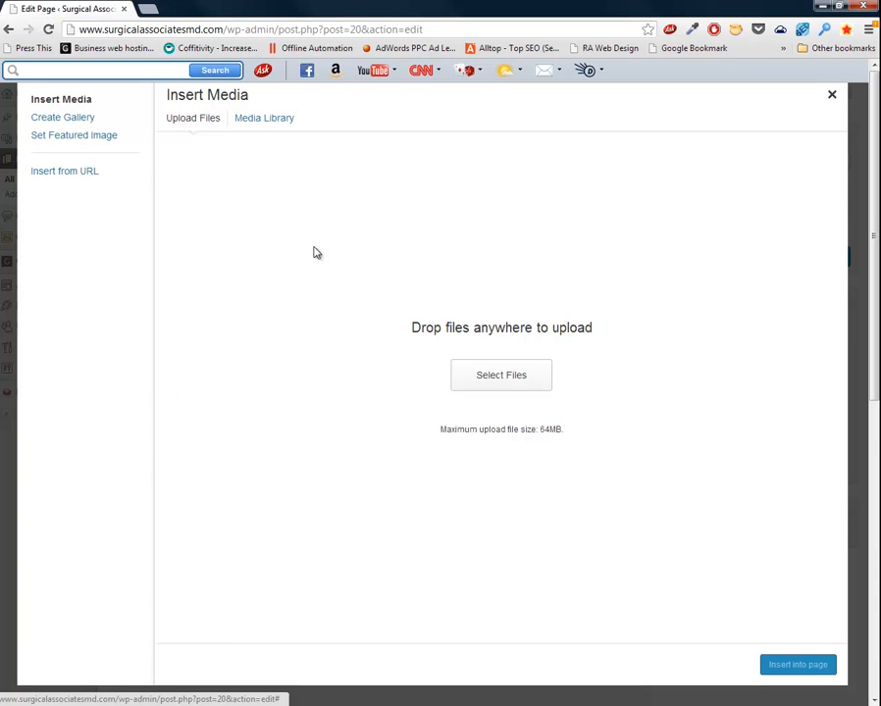
{"action": "left_click", "coordinate": [521, 382]}
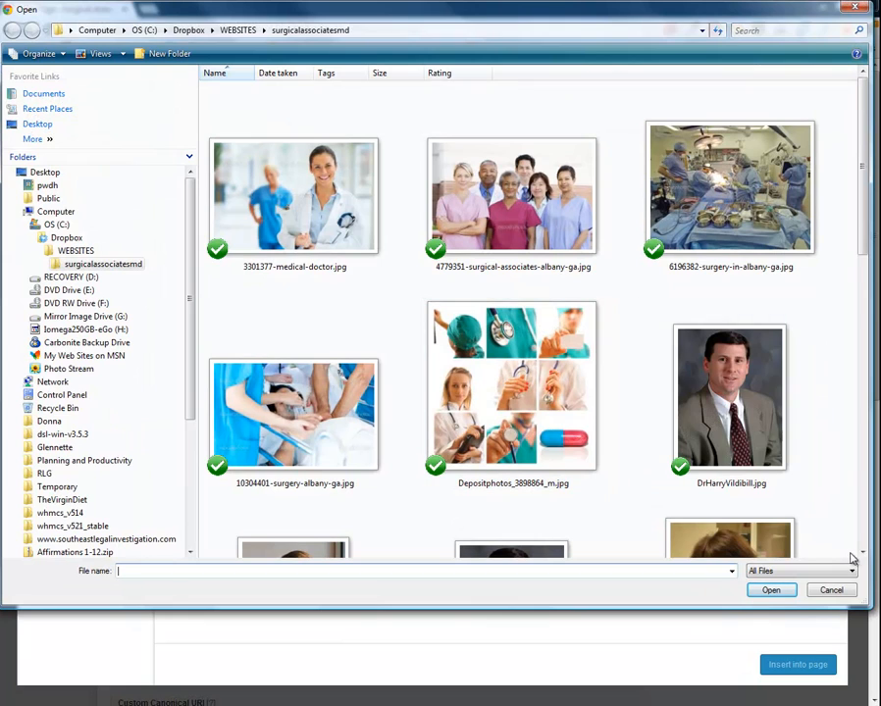
{"action": "left_click", "coordinate": [863, 555]}
{"action": "left_click", "coordinate": [862, 554]}
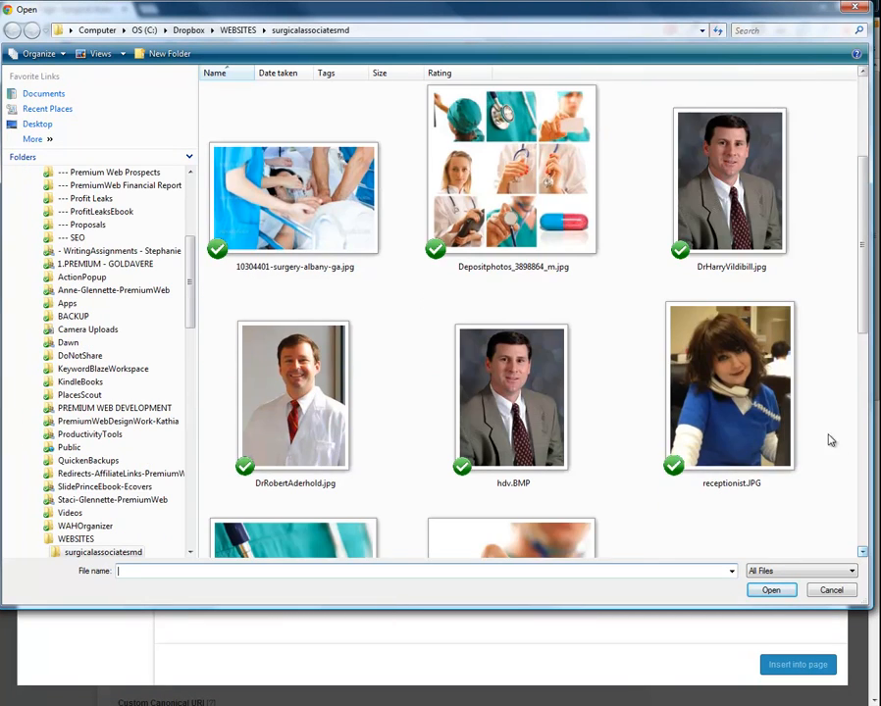
{"action": "double_click", "coordinate": [727, 188]}
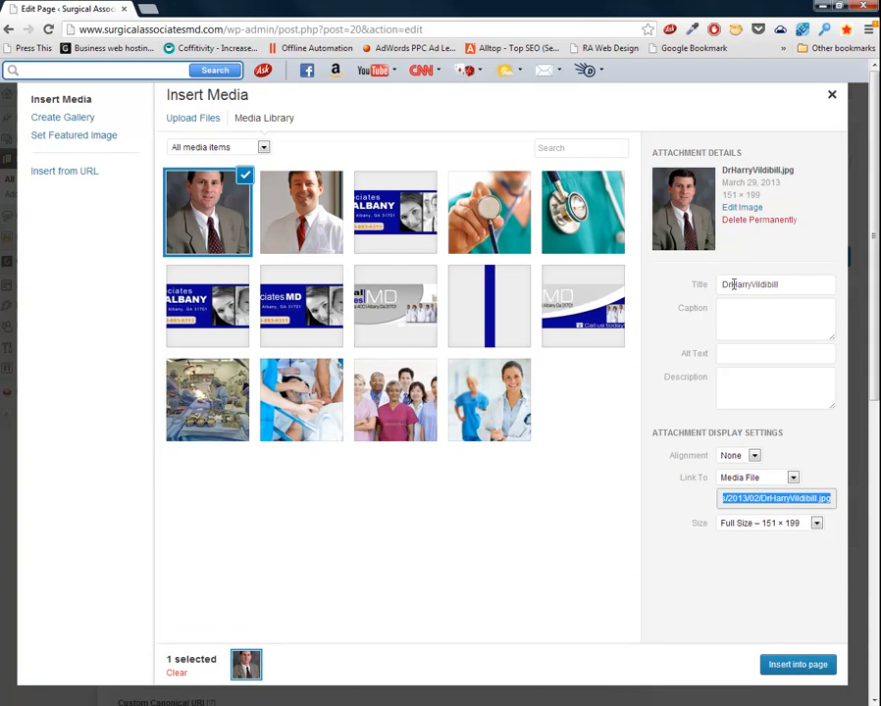
Give the uploaded portrait alt text: the surgeon's name, 'Surgeon at Surgical Associates of Albany'.
{"action": "left_click", "coordinate": [788, 284]}
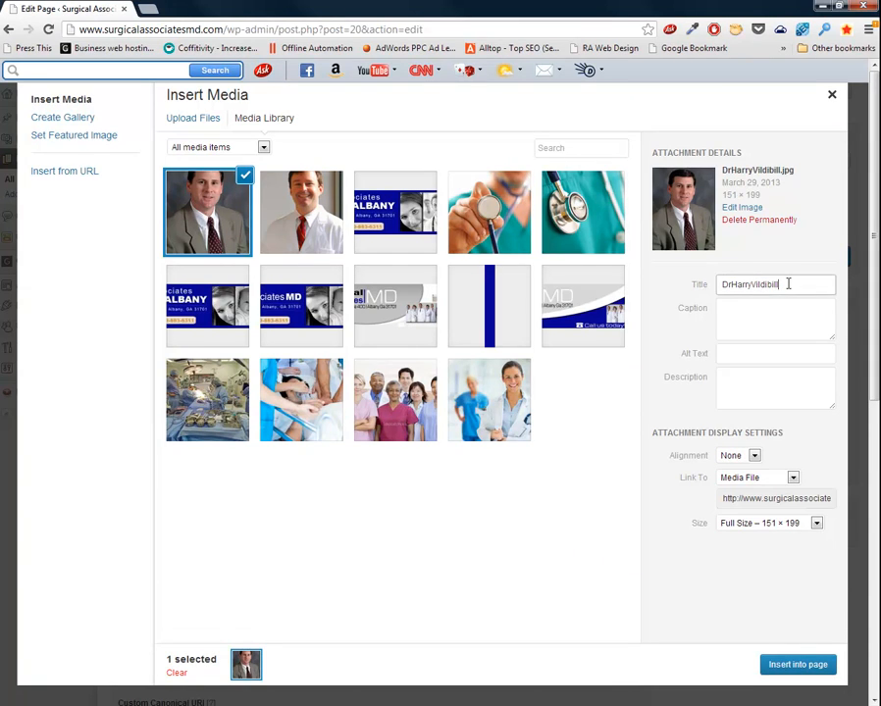
{"action": "left_click", "coordinate": [739, 354]}
{"action": "type", "text": "Dr"}
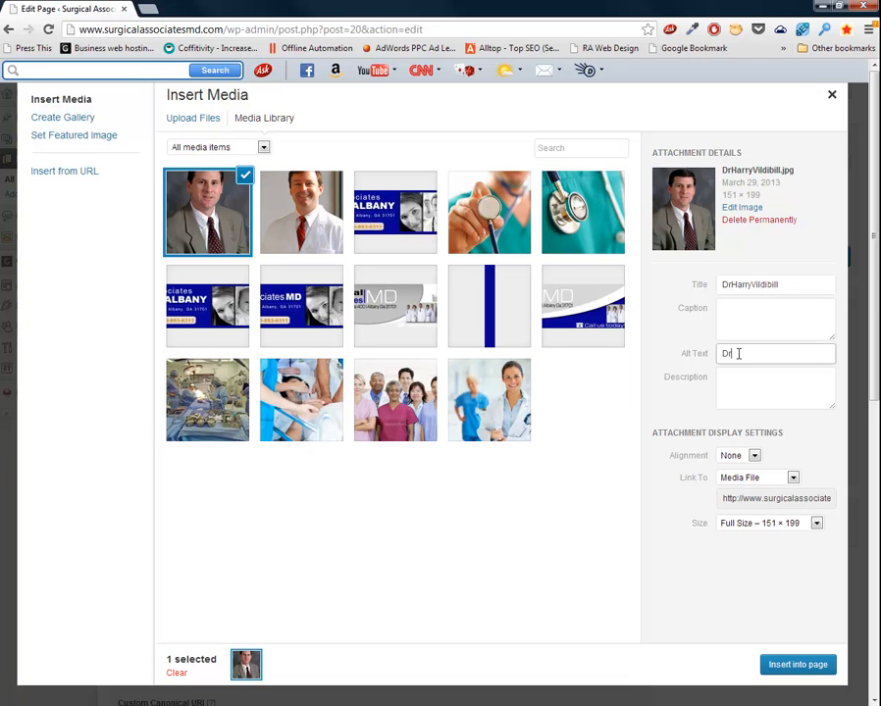
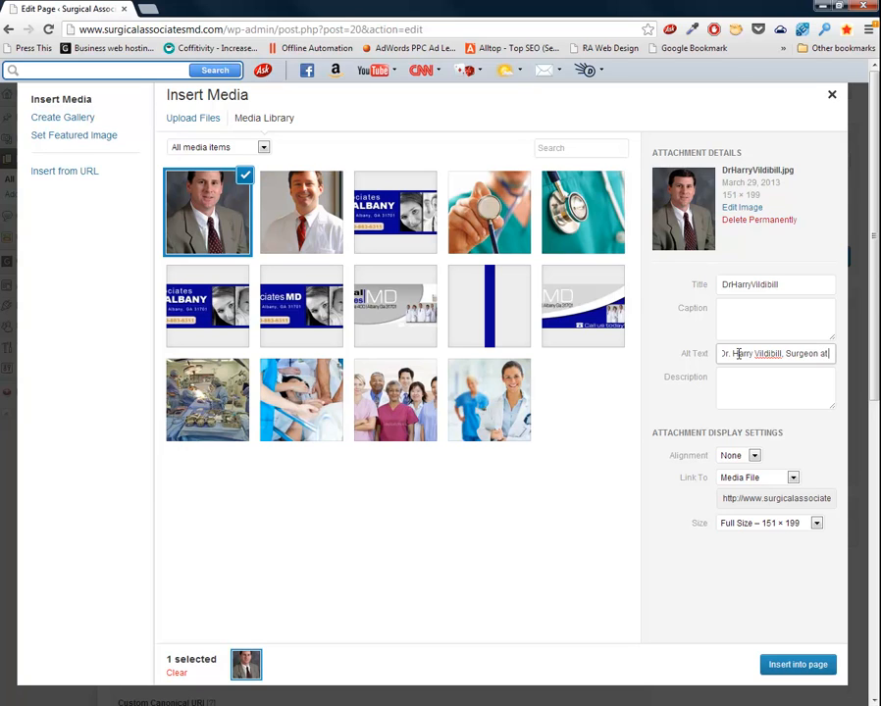
{"action": "type", "text": " Surgial Ass"}
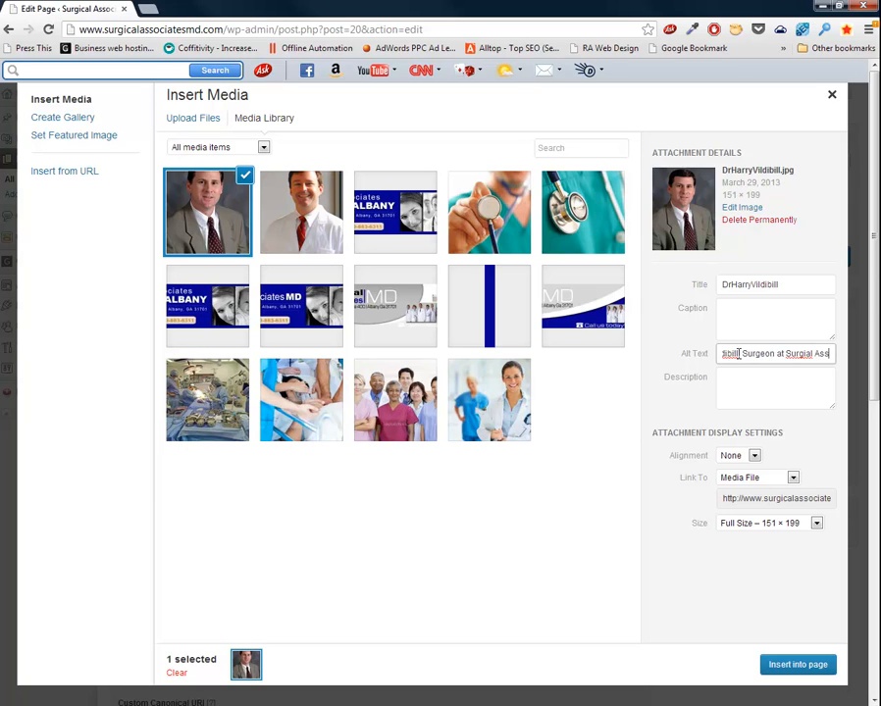
{"action": "key", "text": "BackSpace"}
{"action": "key", "text": "BackSpace"}
{"action": "key", "text": "BackSpace"}
{"action": "key", "text": "BackSpace"}
{"action": "key", "text": "BackSpace"}
{"action": "key", "text": "BackSpace"}
{"action": "type", "text": "c"}
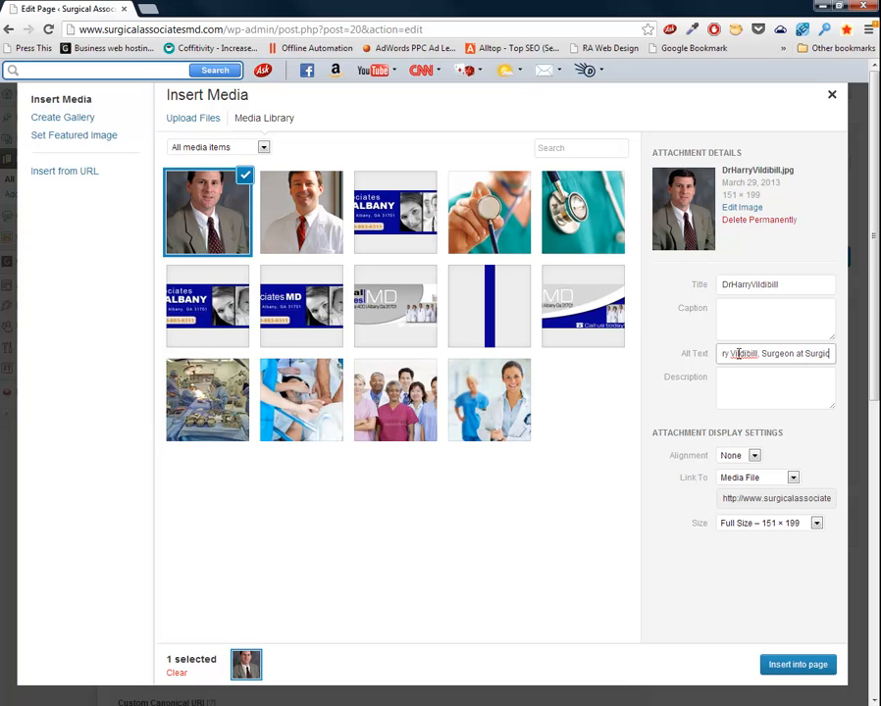
{"action": "type", "text": "al Associates of"}
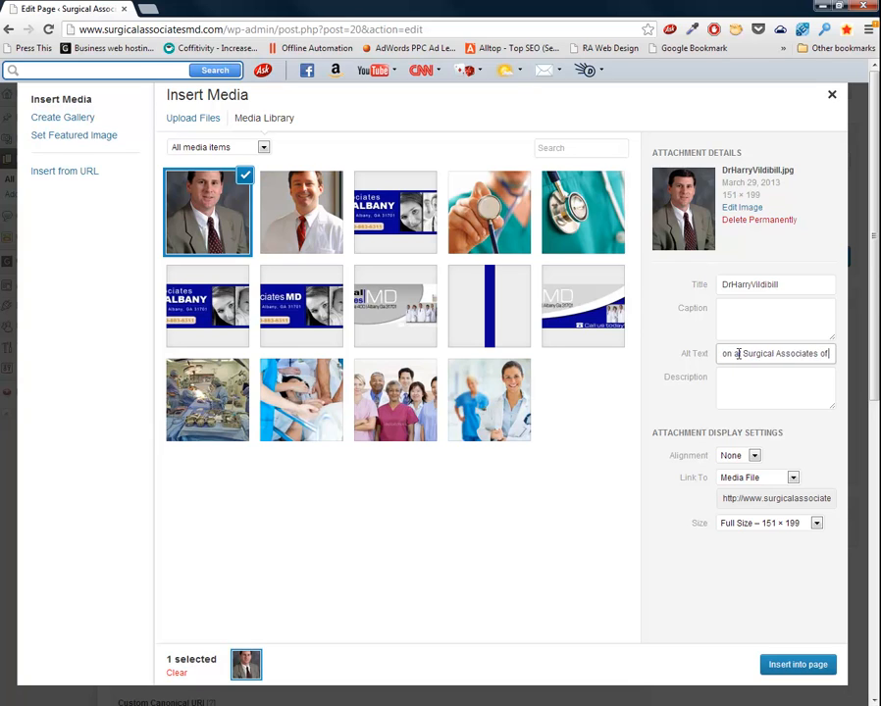
{"action": "type", "text": " Albany"}
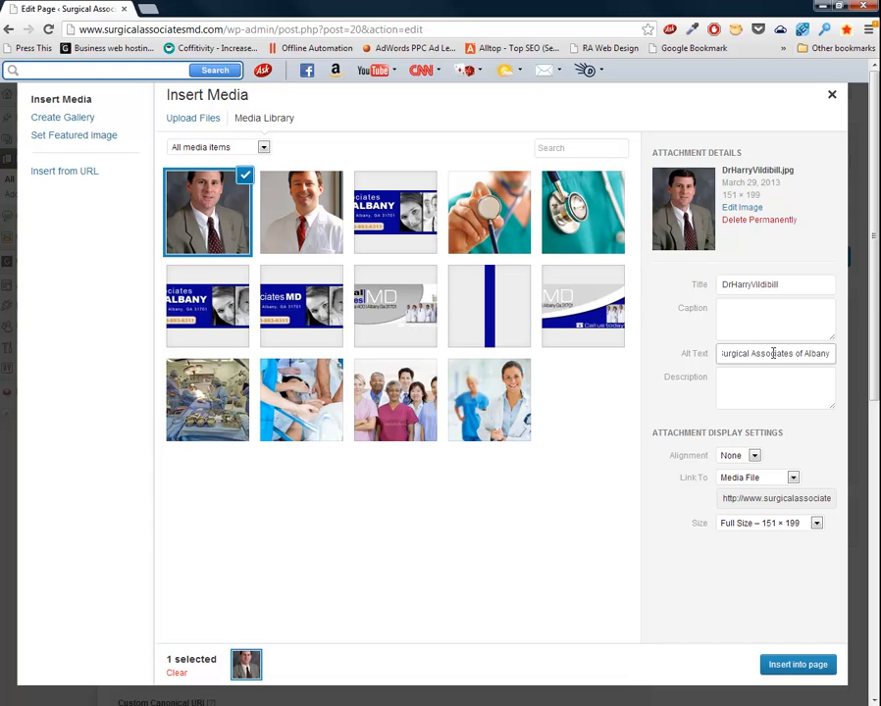
{"action": "type", "text": "Ga"}
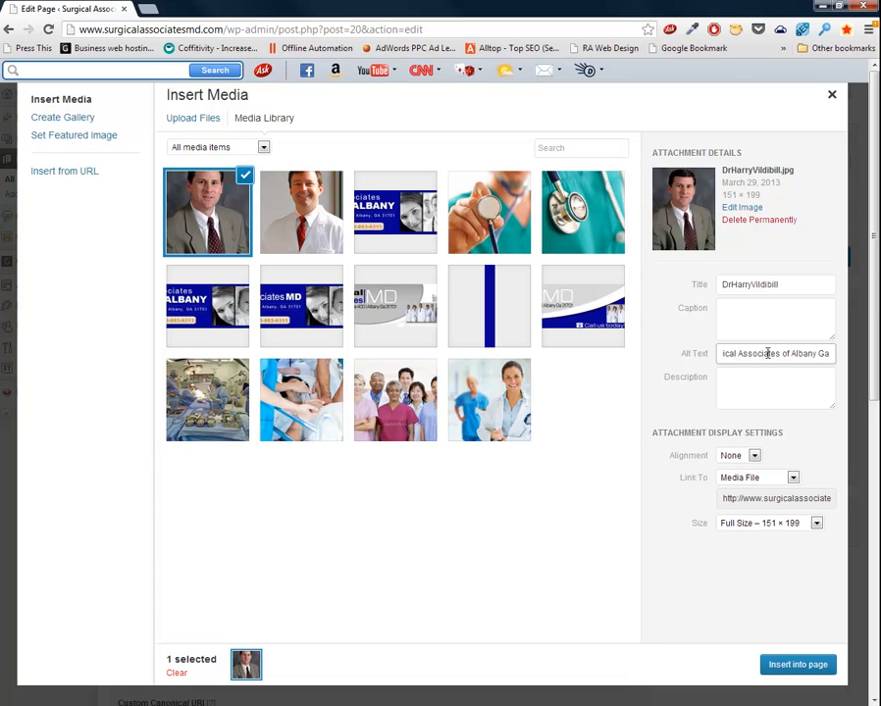
Insert the full-size portrait into the page with Link To set to None.
{"action": "left_click", "coordinate": [755, 480]}
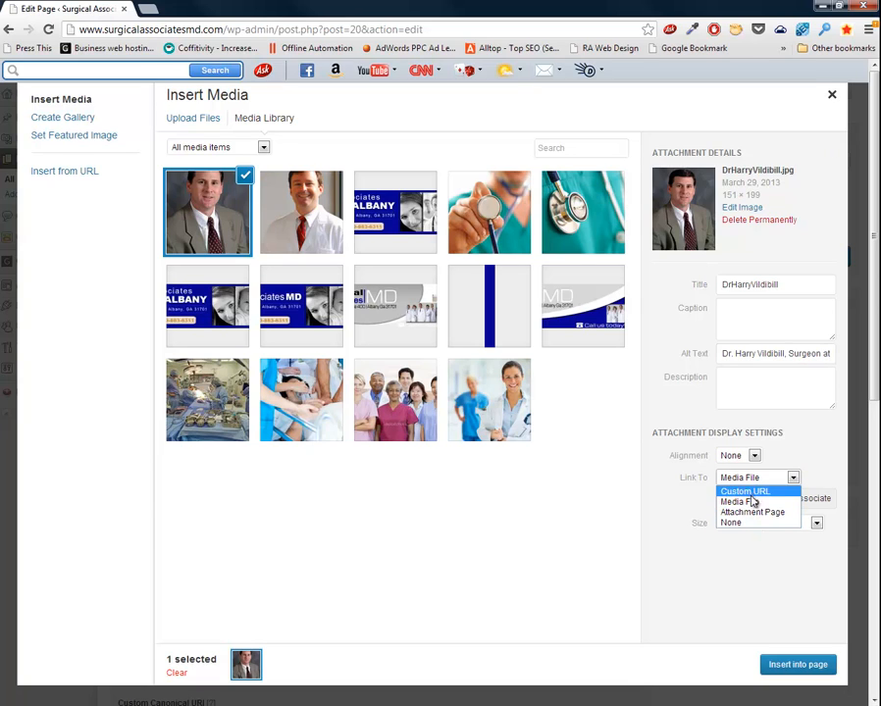
{"action": "left_click", "coordinate": [729, 524]}
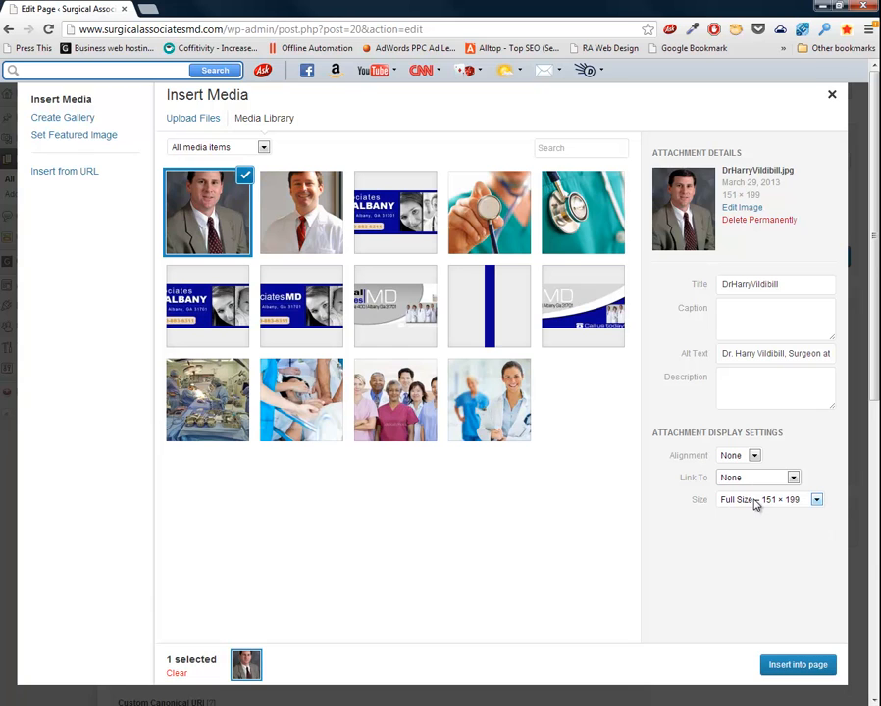
{"action": "left_click", "coordinate": [781, 661]}
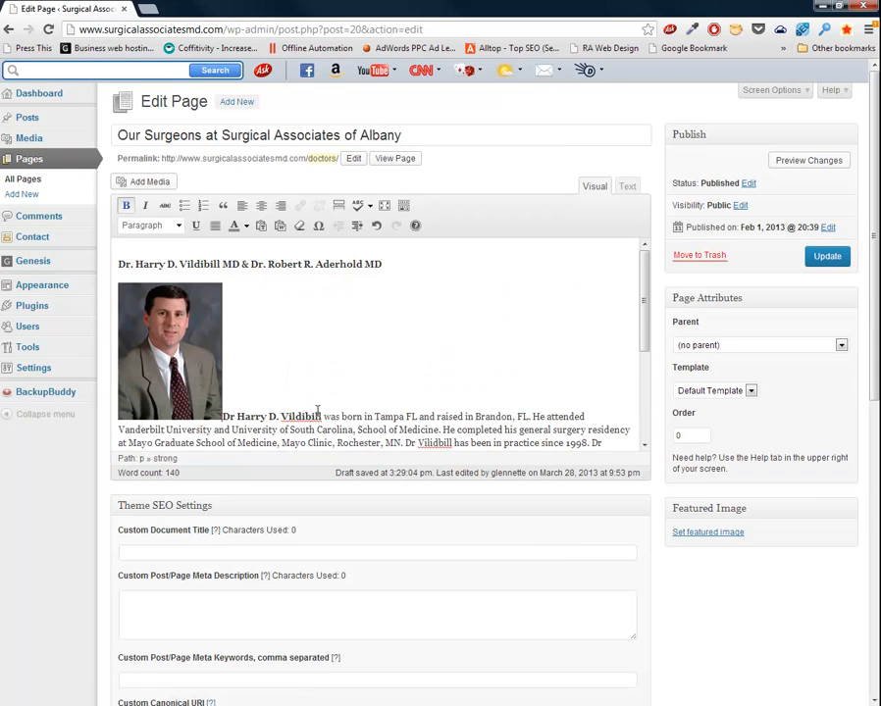
Set the first surgeon's photo to Left alignment in its image settings.
{"action": "scroll", "coordinate": [317, 413], "scroll_direction": "down", "scroll_amount": 3}
{"action": "scroll", "coordinate": [317, 413], "scroll_direction": "down", "scroll_amount": 1}
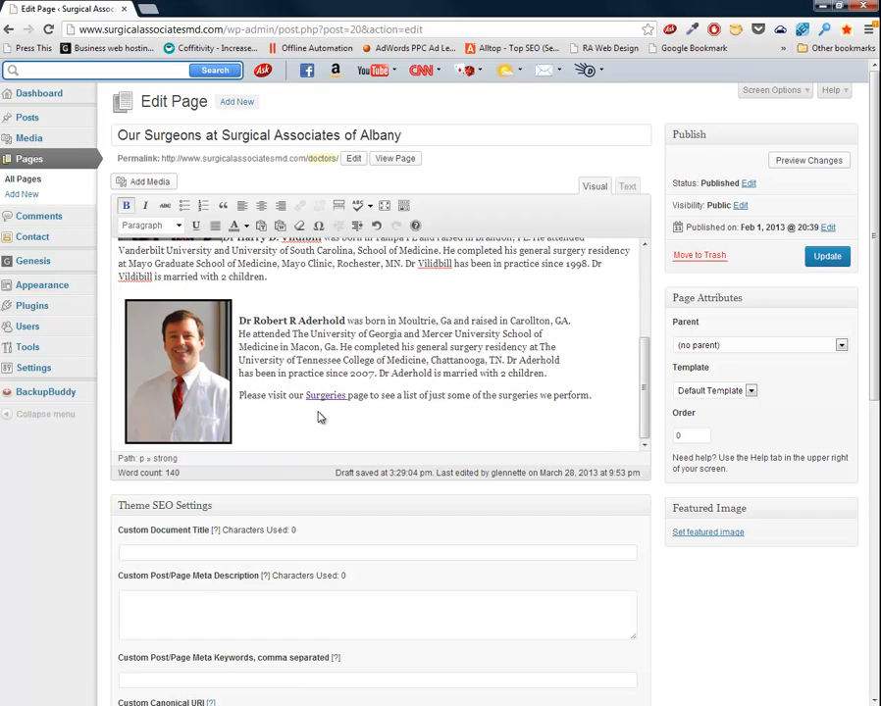
{"action": "scroll", "coordinate": [317, 417], "scroll_direction": "up", "scroll_amount": 4}
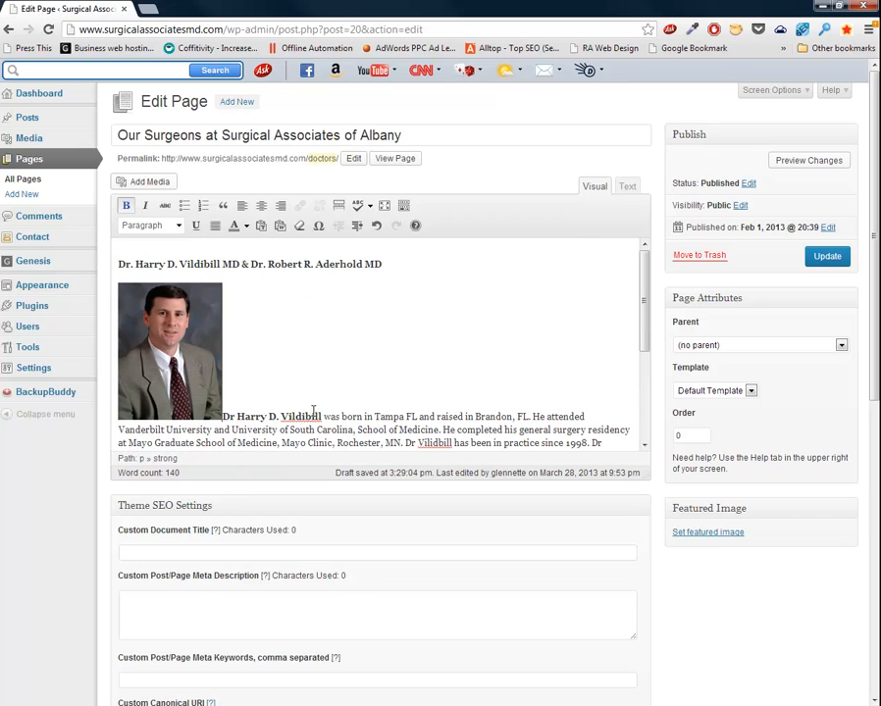
{"action": "left_click", "coordinate": [177, 381]}
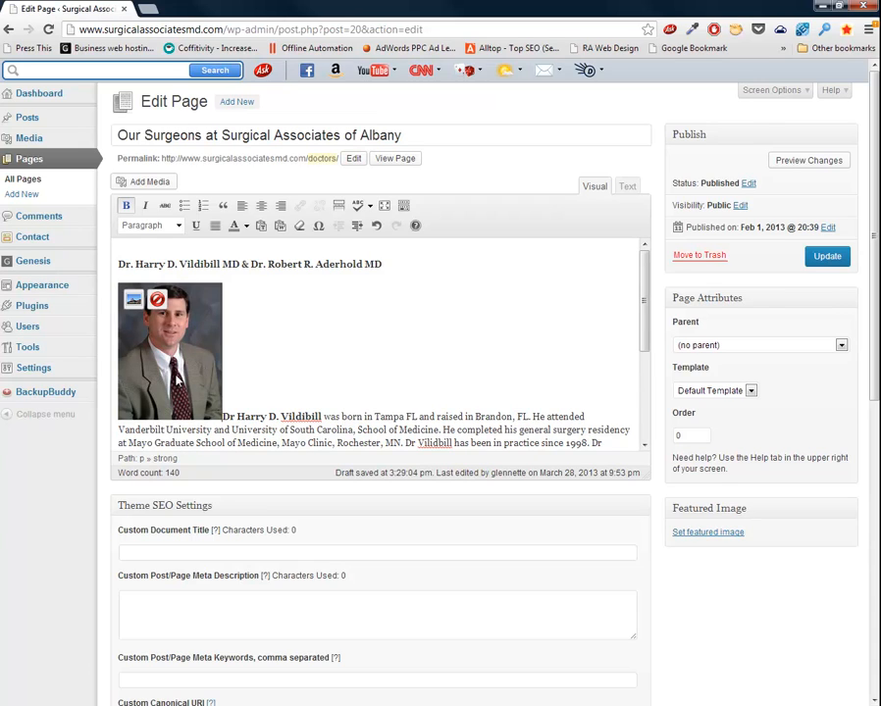
{"action": "left_click", "coordinate": [135, 301]}
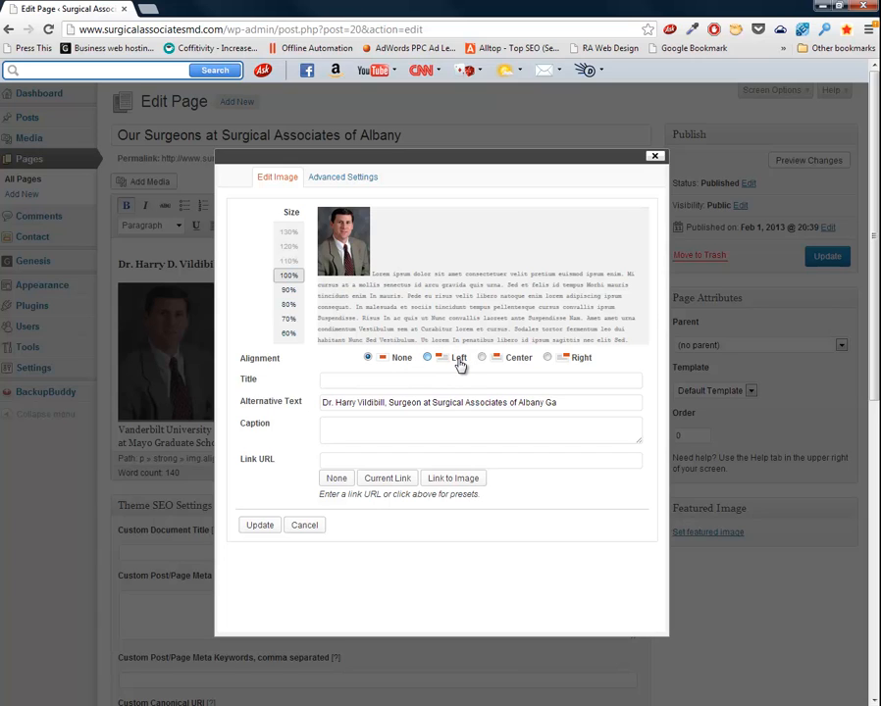
{"action": "left_click", "coordinate": [458, 361]}
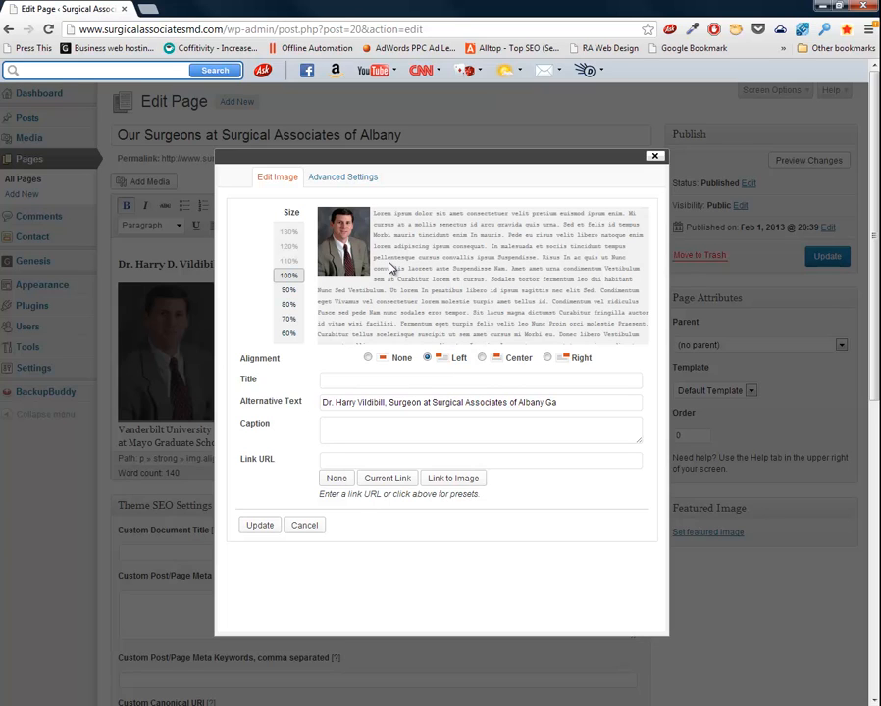
Give the photo a 3px border with 10px vertical and horizontal spacing, and apply it.
{"action": "left_click", "coordinate": [337, 181]}
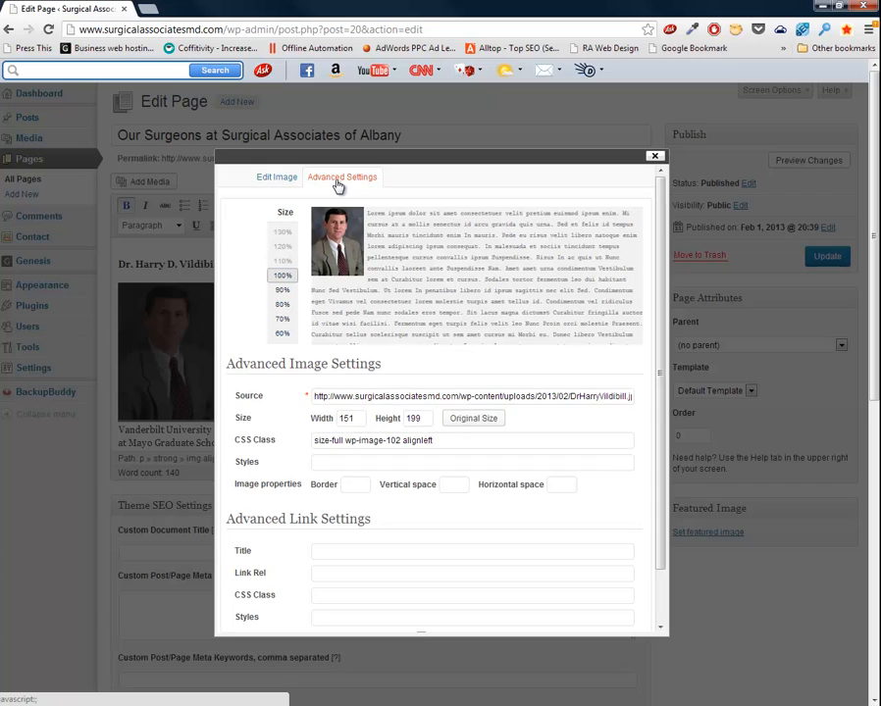
{"action": "left_click", "coordinate": [355, 483]}
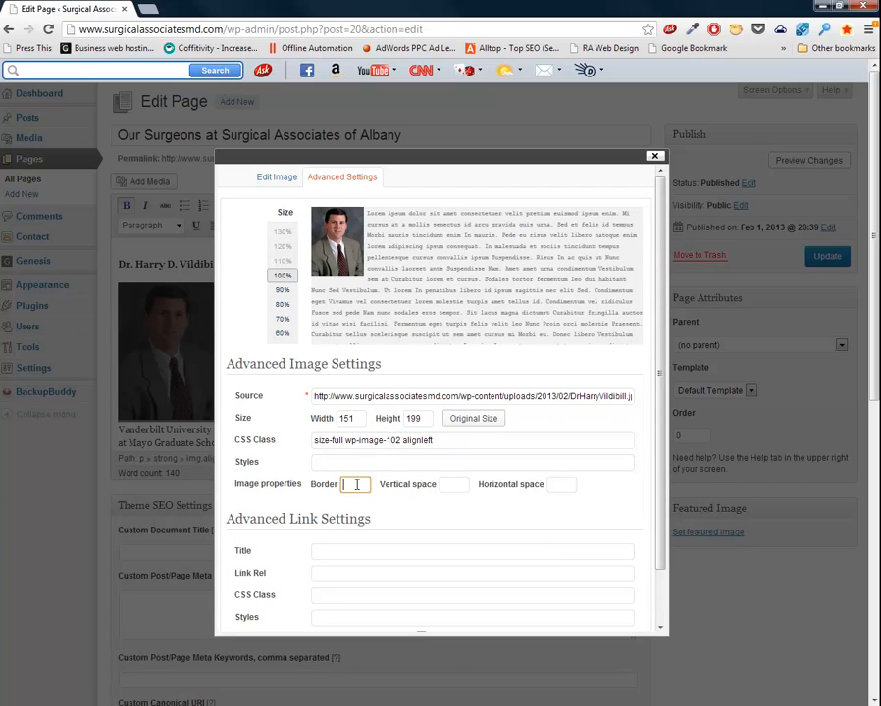
{"action": "type", "text": "3"}
{"action": "key", "text": "Tab"}
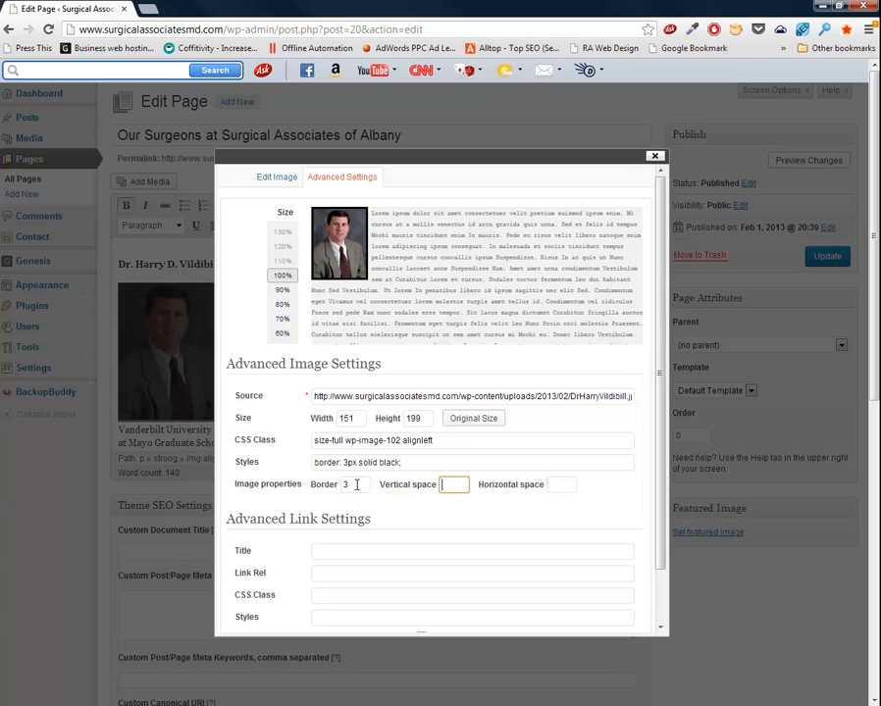
{"action": "type", "text": "10"}
{"action": "key", "text": "Tab"}
{"action": "type", "text": "1"}
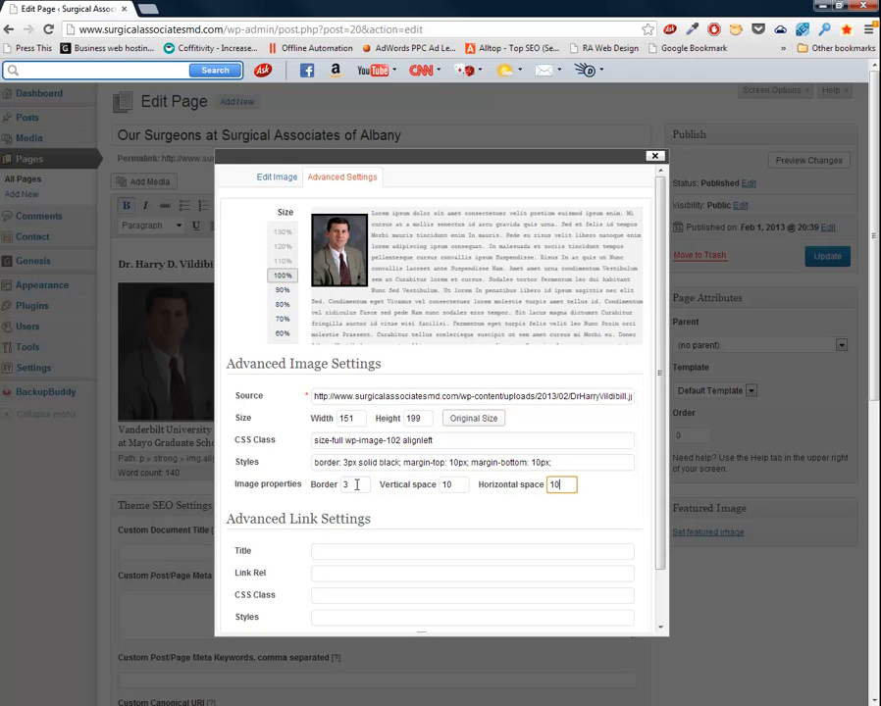
{"action": "scroll", "coordinate": [356, 485], "scroll_direction": "down", "scroll_amount": 3}
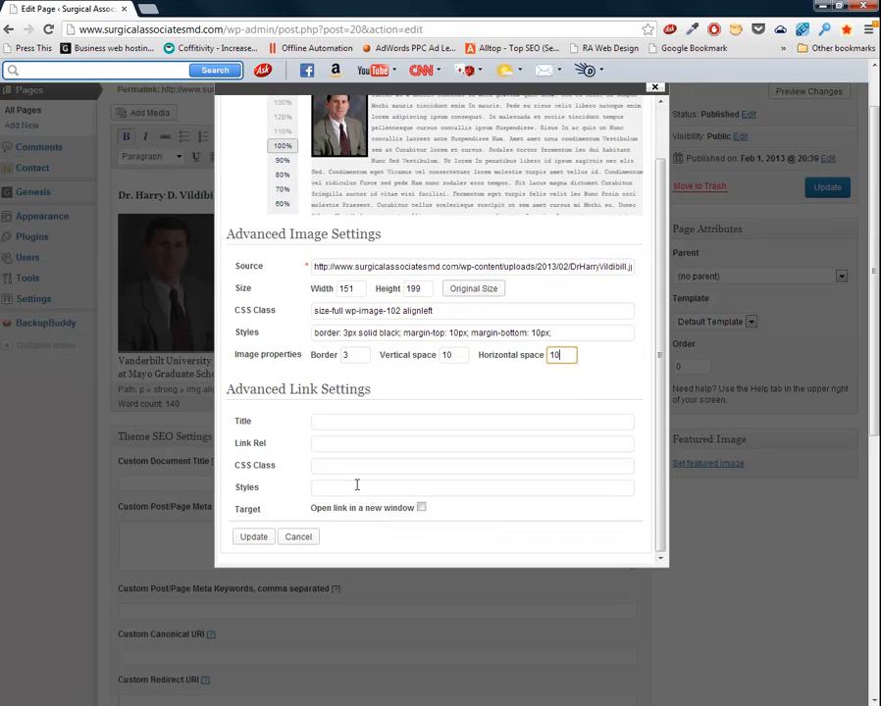
{"action": "left_click", "coordinate": [253, 538]}
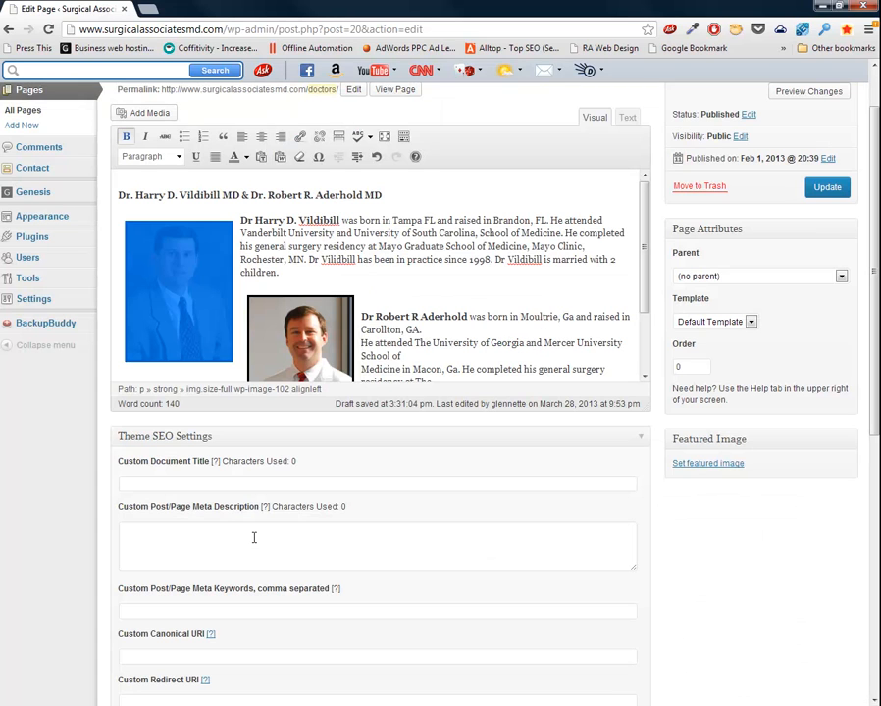
{"action": "left_click", "coordinate": [450, 259]}
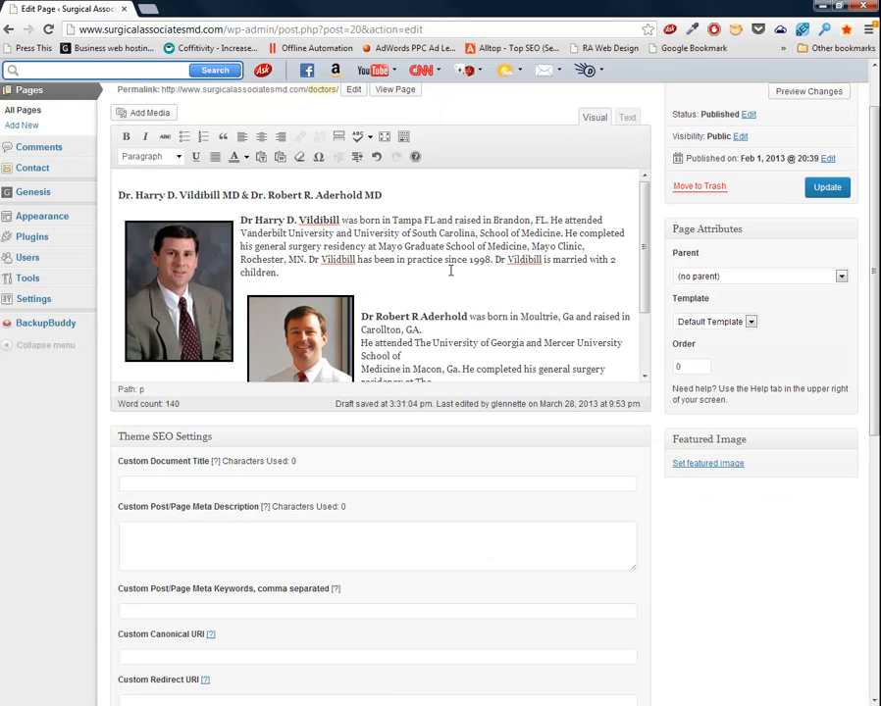
Update the Our Surgeons page and view the published version.
{"action": "scroll", "coordinate": [450, 267], "scroll_direction": "down", "scroll_amount": 1}
{"action": "scroll", "coordinate": [451, 267], "scroll_direction": "up", "scroll_amount": 1}
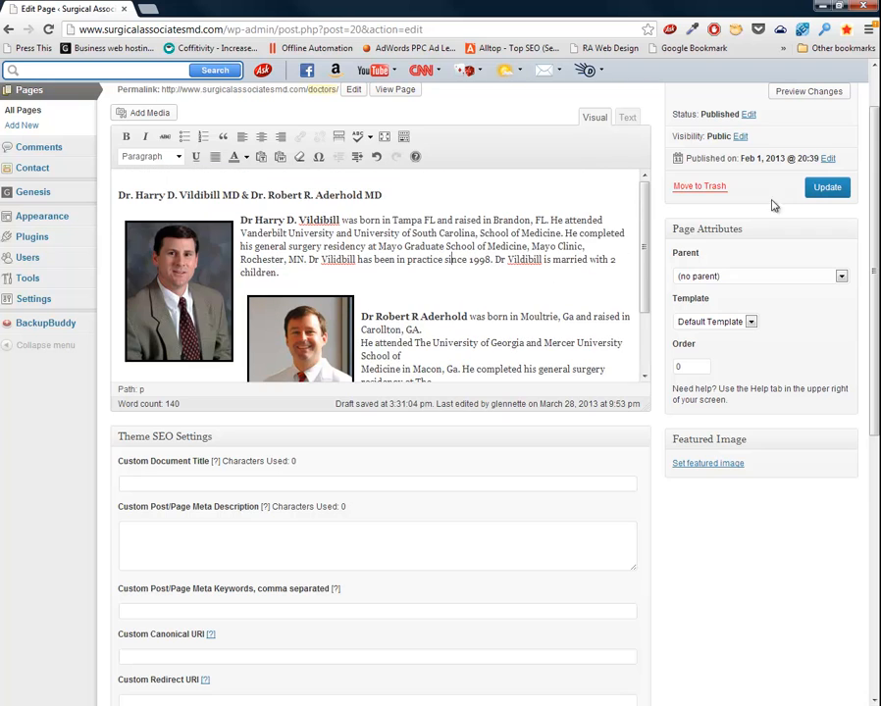
{"action": "left_click", "coordinate": [835, 196]}
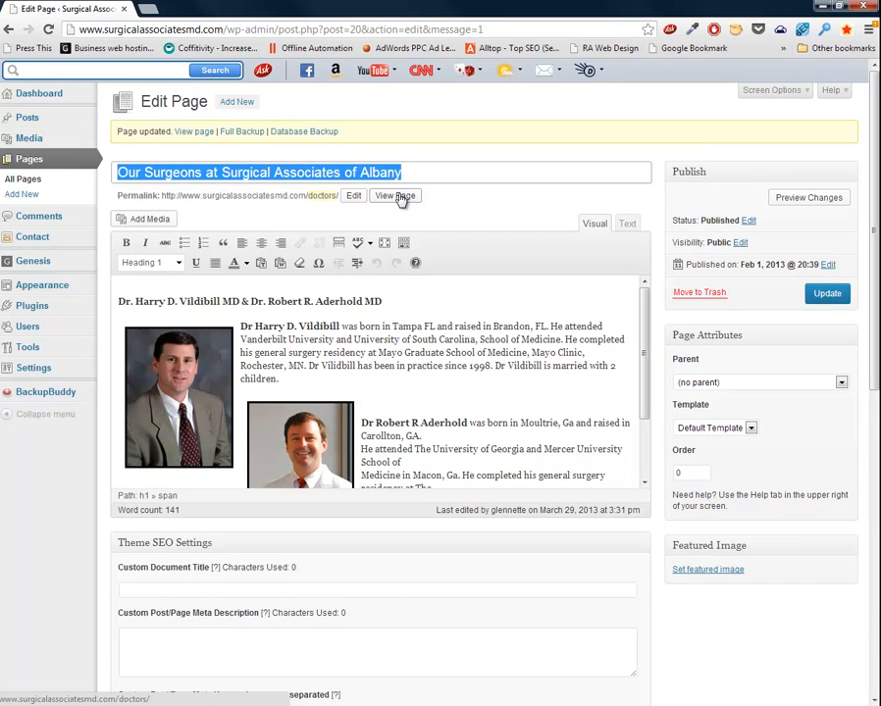
{"action": "left_click", "coordinate": [397, 196]}
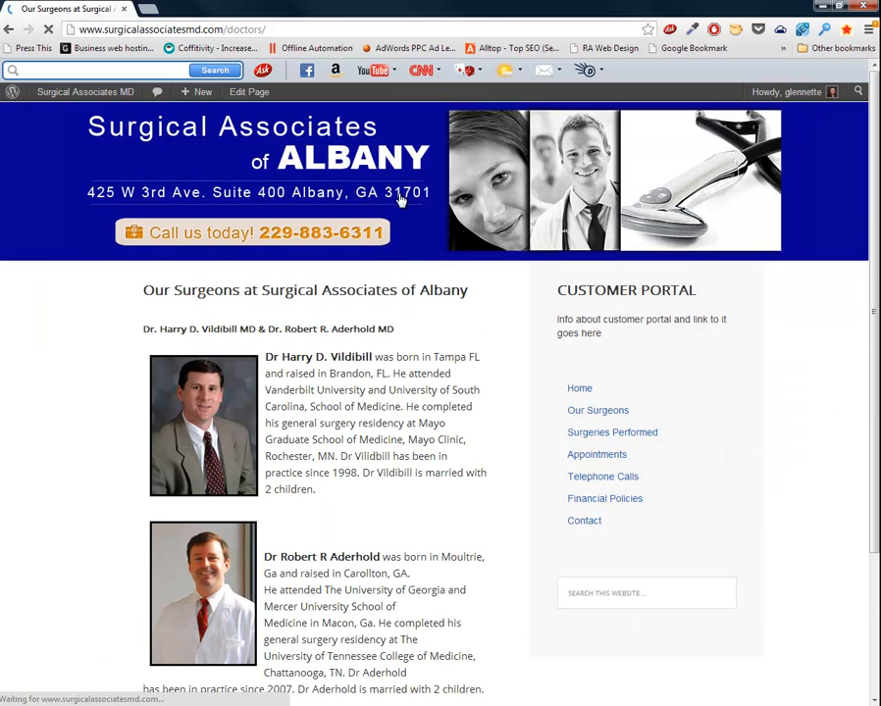
Review the live Our Surgeons page, then go to the Appointments page.
{"action": "scroll", "coordinate": [401, 199], "scroll_direction": "down", "scroll_amount": 2}
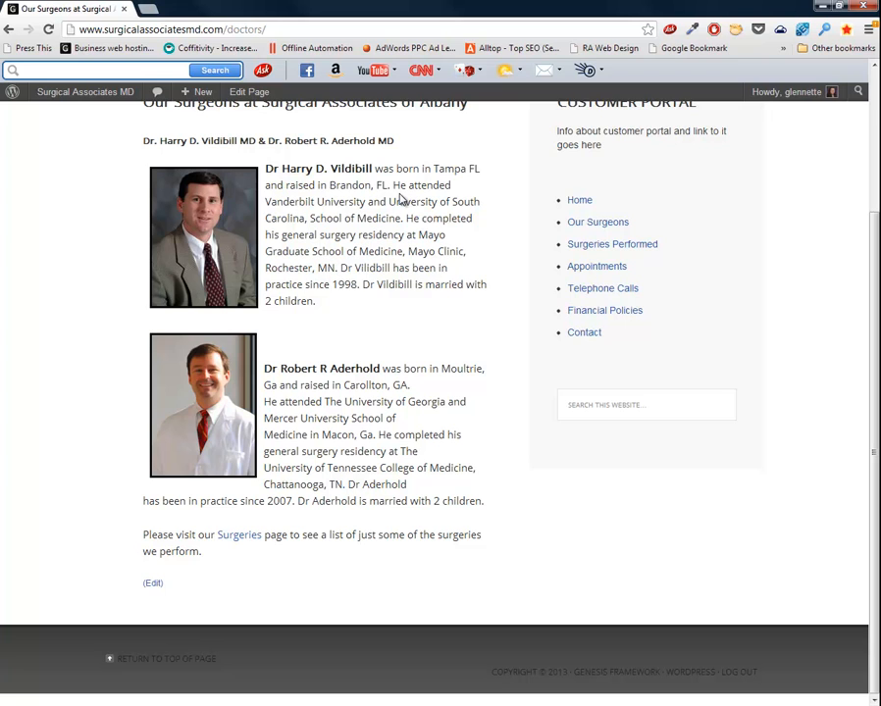
{"action": "scroll", "coordinate": [400, 199], "scroll_direction": "up", "scroll_amount": 2}
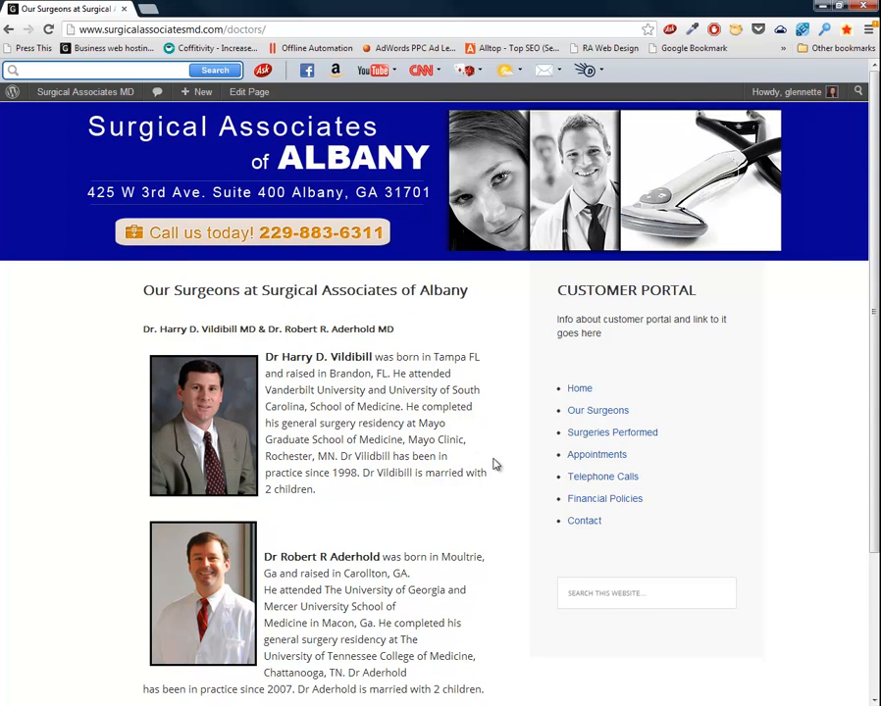
{"action": "left_click", "coordinate": [608, 457]}
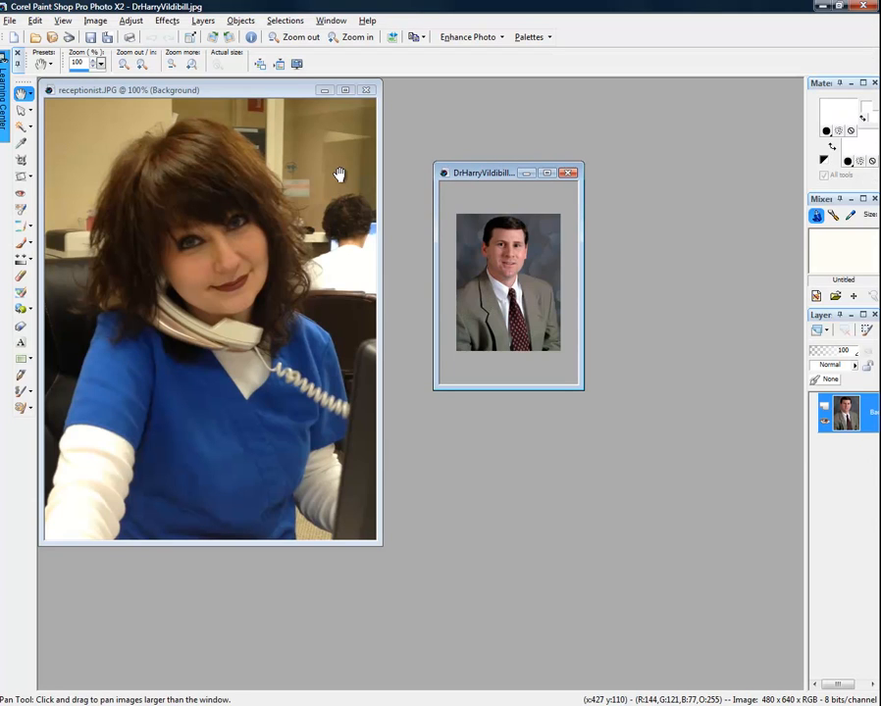
Check receptionist.JPG's Resize settings without changing them, then close the surgeon's portrait.
{"action": "left_click", "coordinate": [143, 92]}
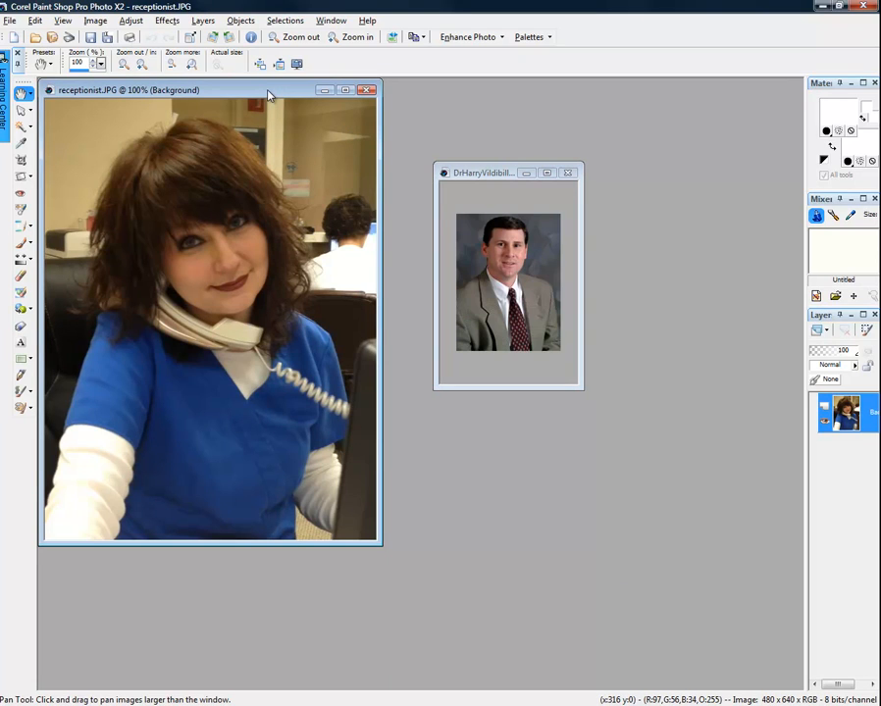
{"action": "left_click", "coordinate": [95, 21]}
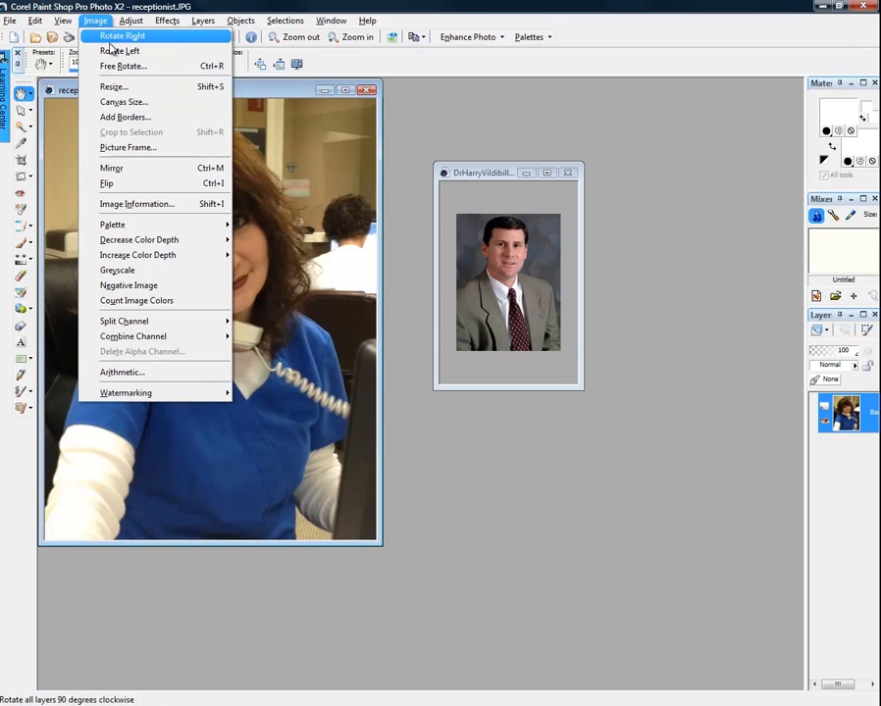
{"action": "left_click", "coordinate": [111, 87]}
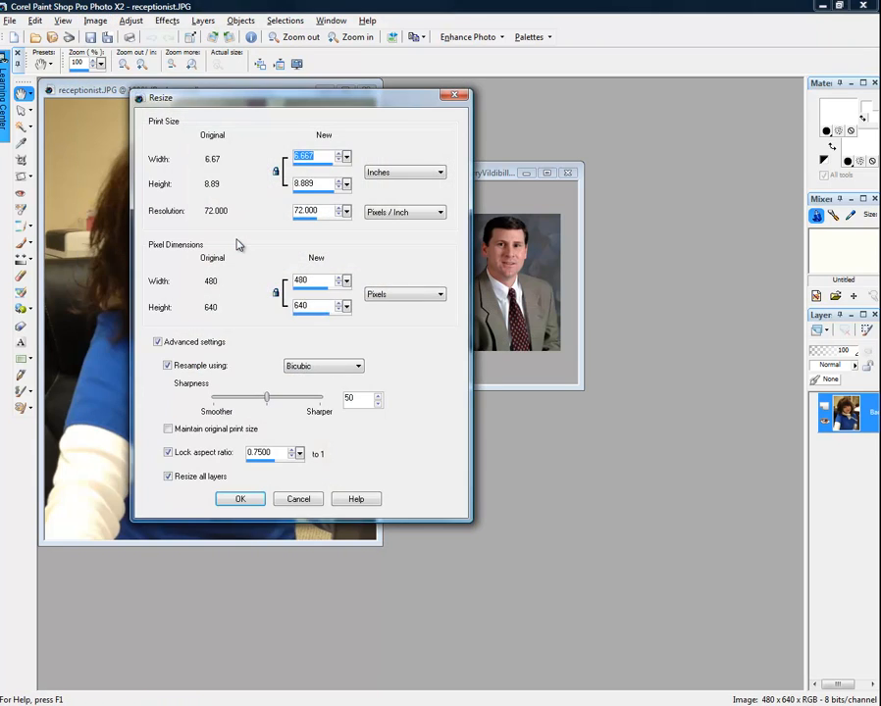
{"action": "double_click", "coordinate": [316, 282]}
{"action": "left_click", "coordinate": [454, 95]}
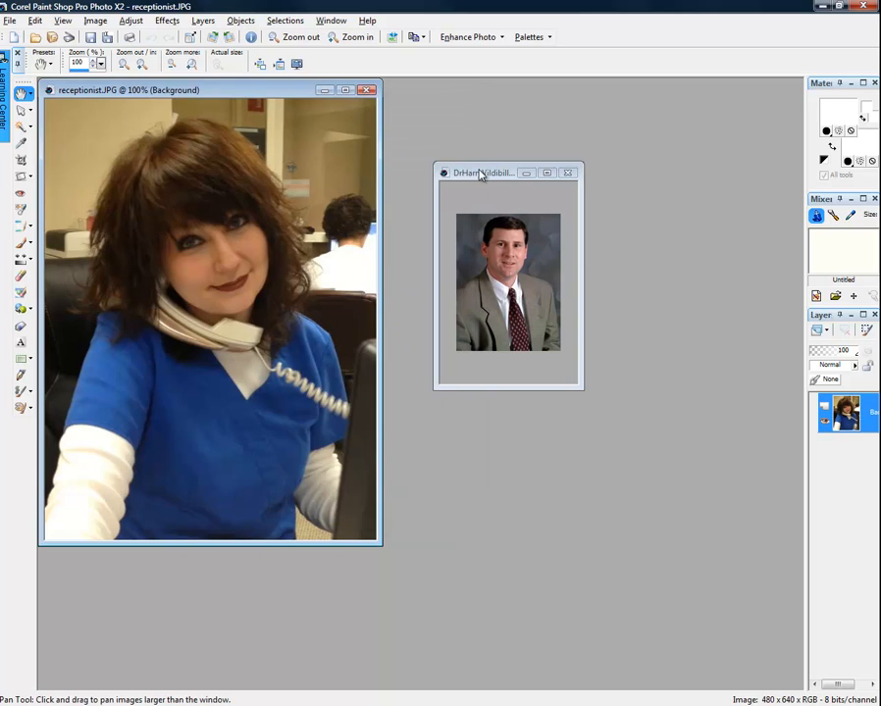
{"action": "left_click", "coordinate": [481, 174]}
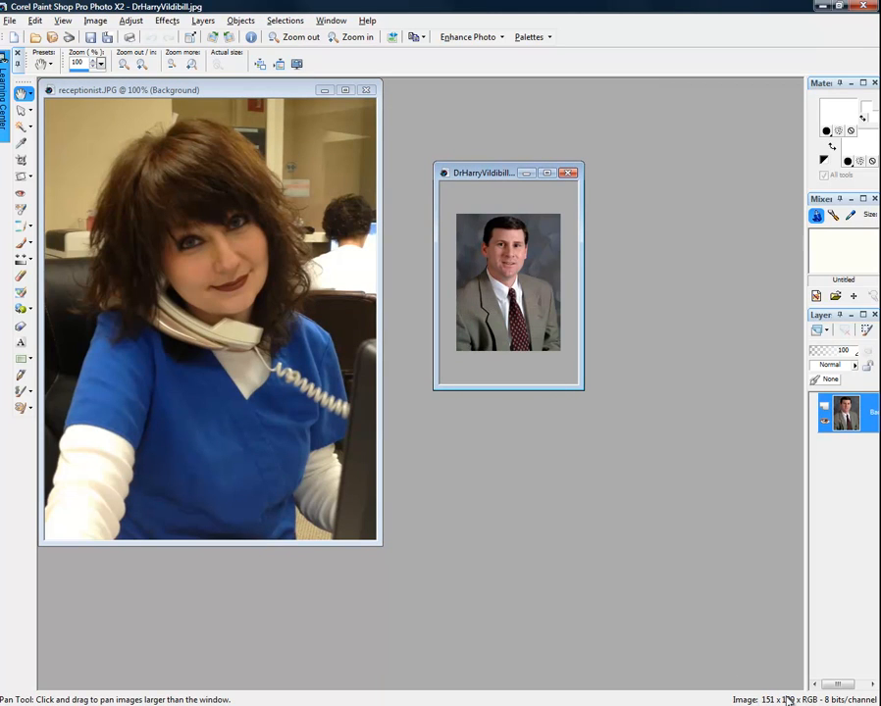
{"action": "left_click", "coordinate": [568, 174]}
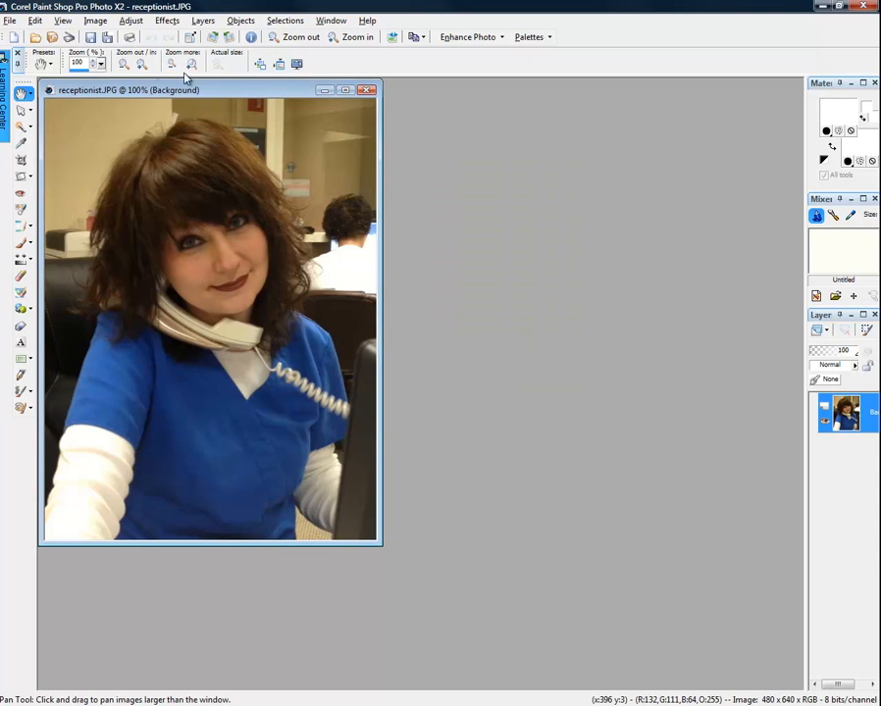
Resize receptionist.JPG to 200 pixels wide (200 x 267), then close it, saving the changes.
{"action": "left_click", "coordinate": [96, 21]}
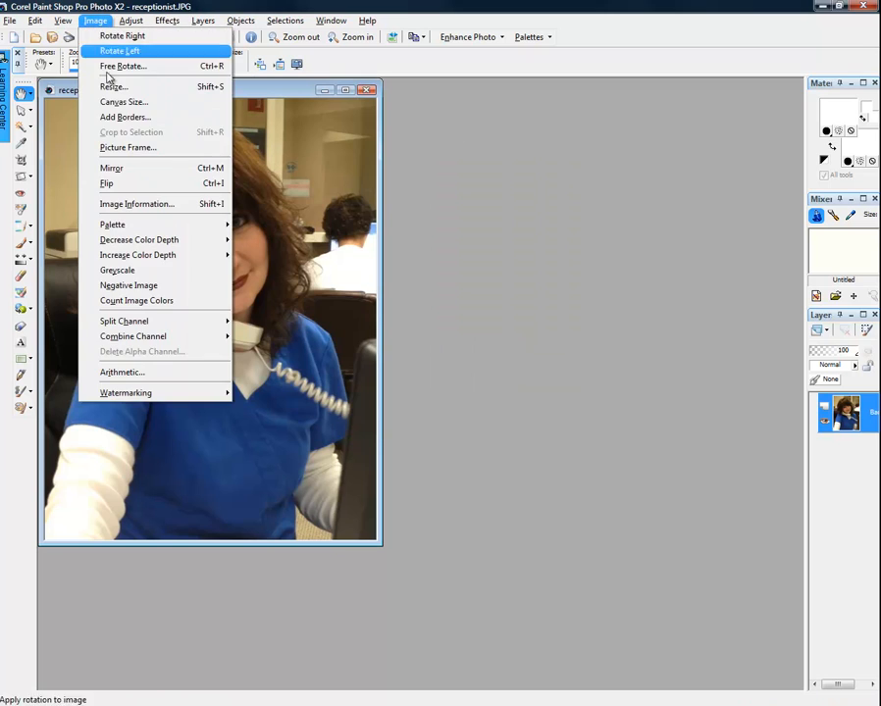
{"action": "left_click", "coordinate": [113, 86]}
{"action": "left_click", "coordinate": [300, 280]}
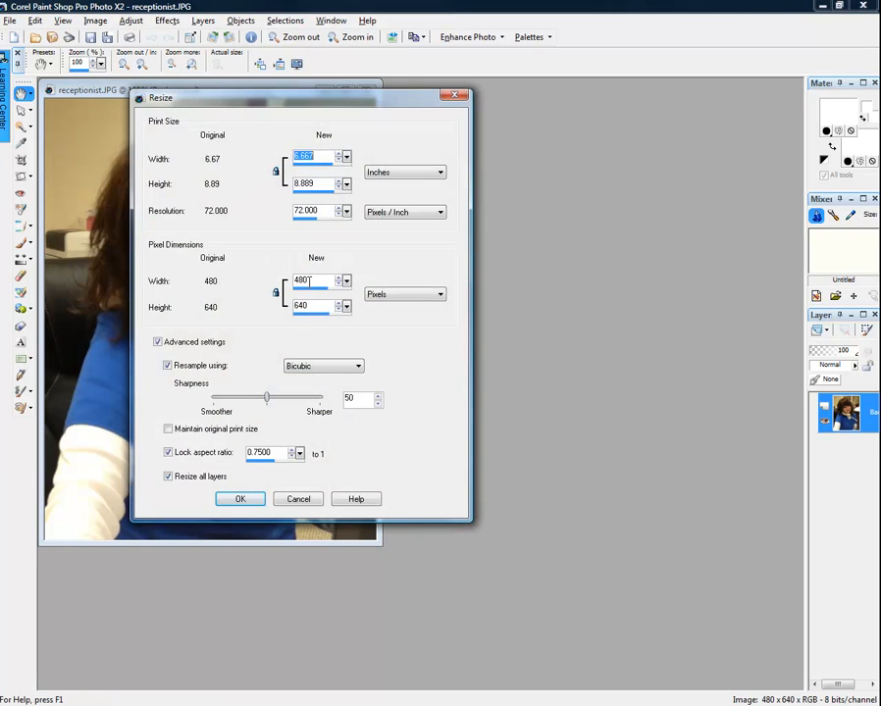
{"action": "type", "text": "200"}
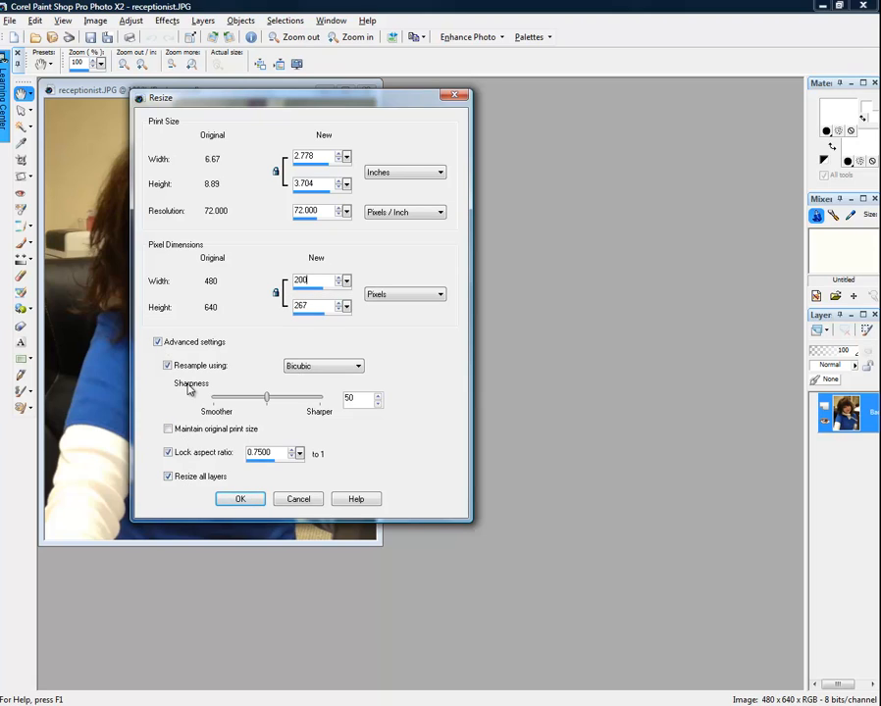
{"action": "left_click", "coordinate": [249, 502]}
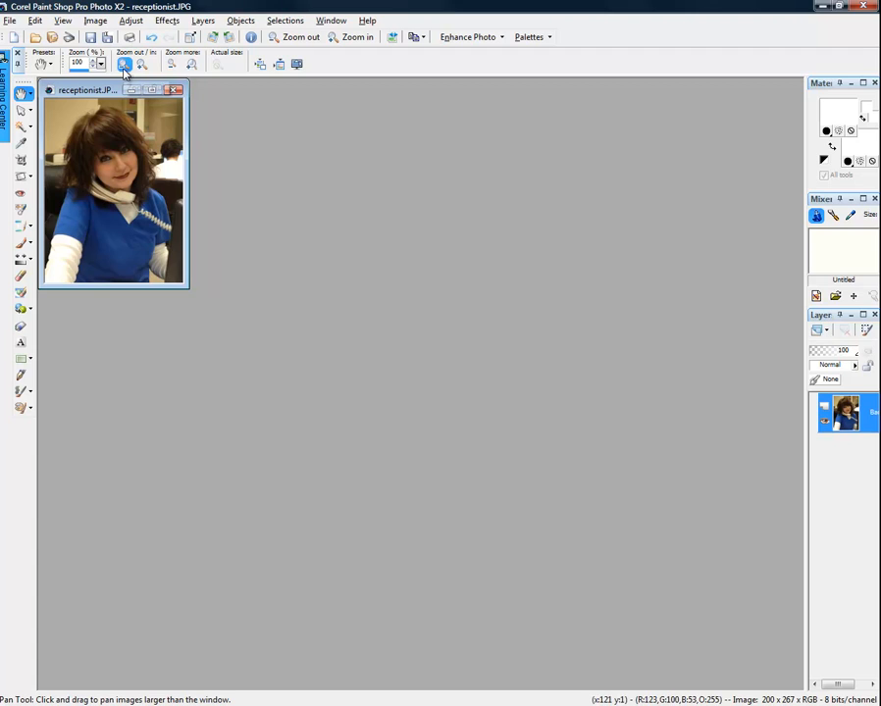
{"action": "left_click", "coordinate": [173, 90]}
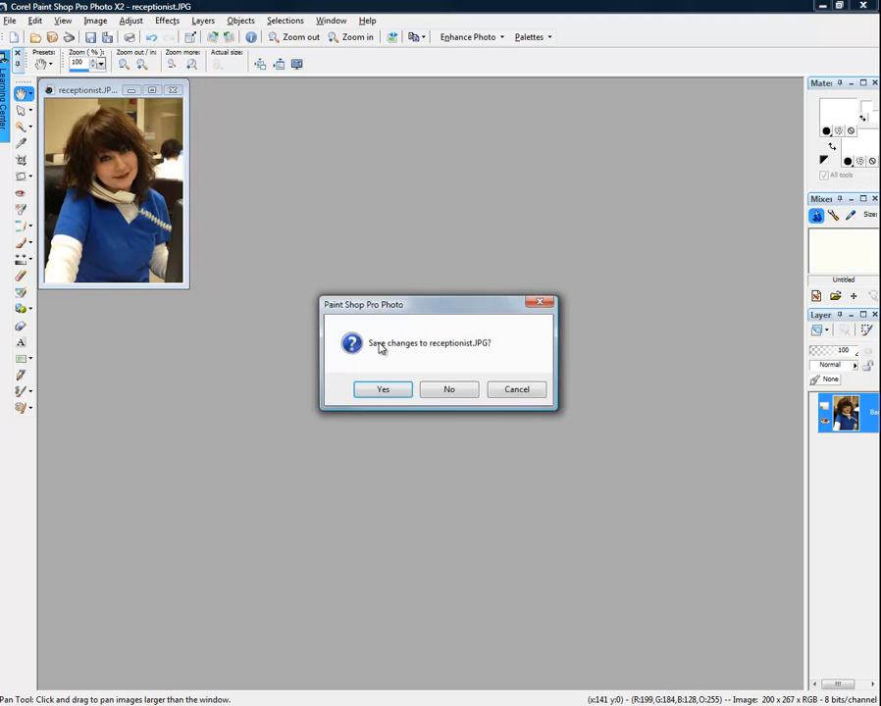
{"action": "left_click", "coordinate": [398, 392]}
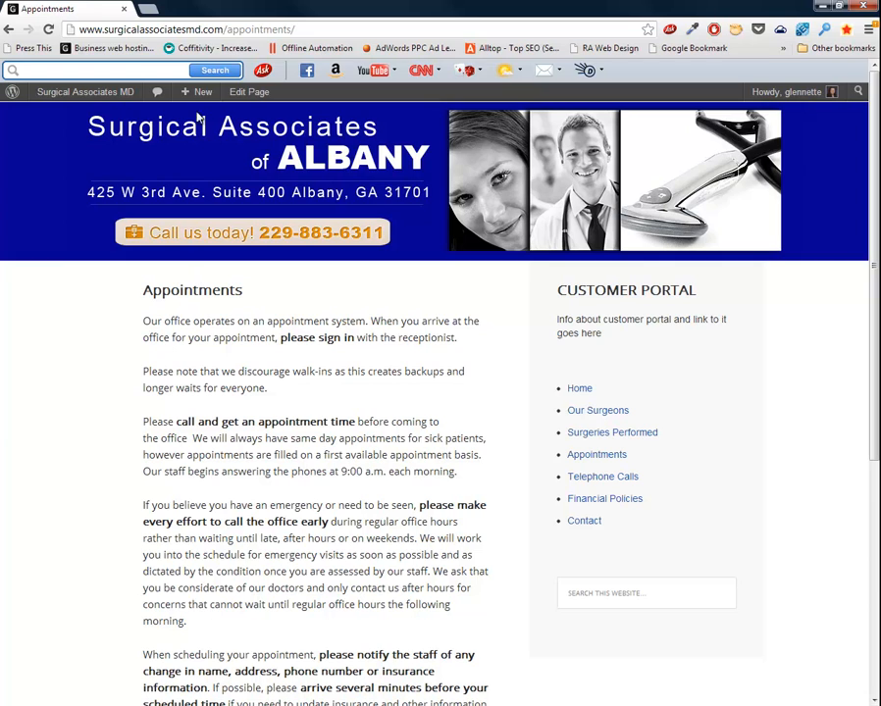
Upload receptionist.JPG to the media library while editing the Appointments page.
{"action": "left_click", "coordinate": [251, 93]}
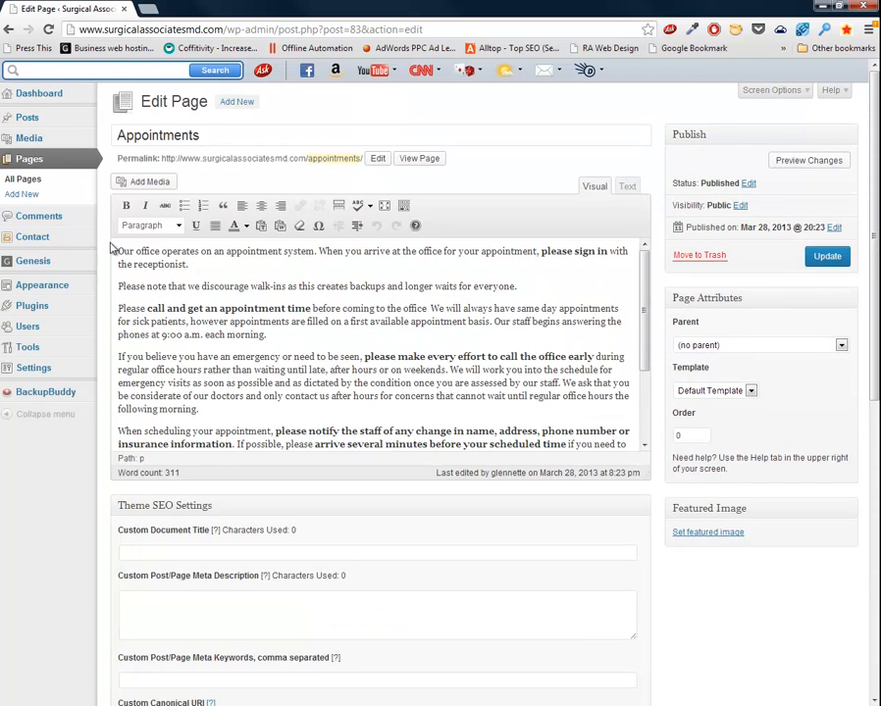
{"action": "left_click", "coordinate": [155, 182]}
{"action": "left_click", "coordinate": [193, 118]}
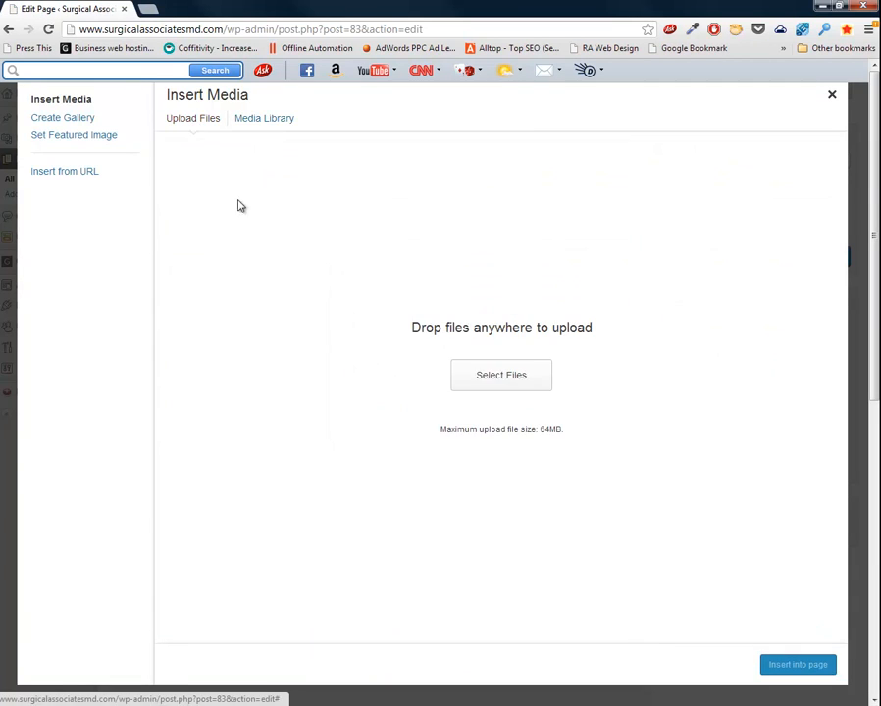
{"action": "left_click", "coordinate": [508, 388]}
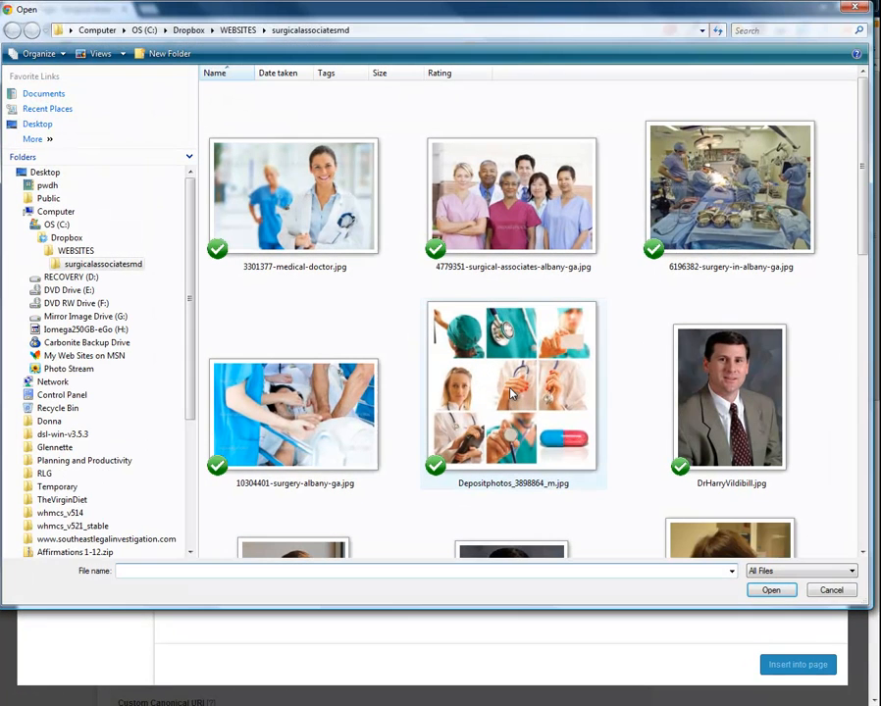
{"action": "scroll", "coordinate": [863, 537], "scroll_direction": "down", "scroll_amount": 5}
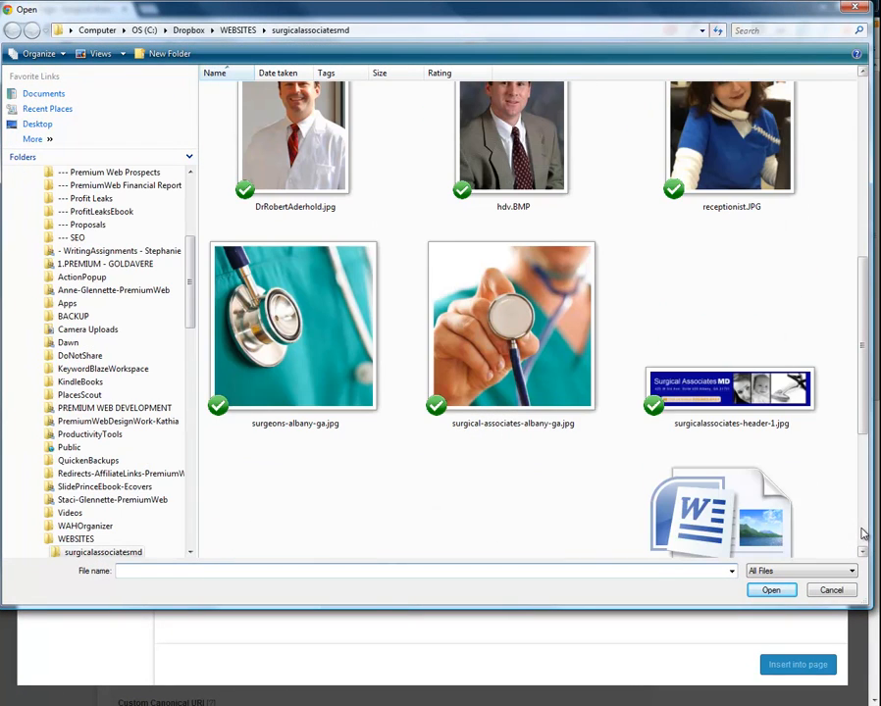
{"action": "left_click", "coordinate": [745, 160]}
{"action": "double_click", "coordinate": [745, 160]}
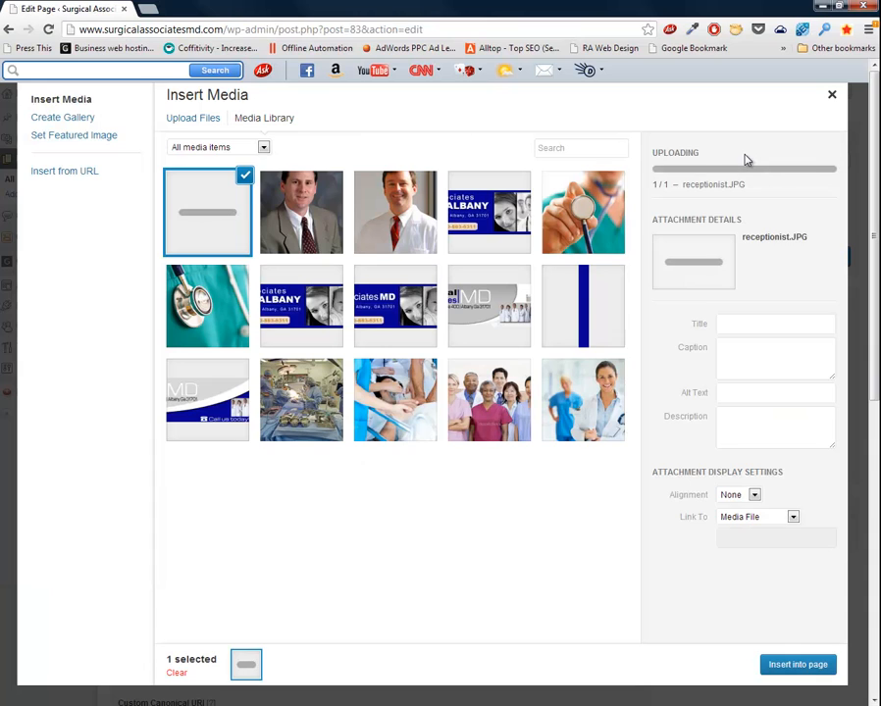
Insert the photo with alt text 'Receptionist at Surgical Associates of Albany' and no link.
{"action": "left_click", "coordinate": [745, 354]}
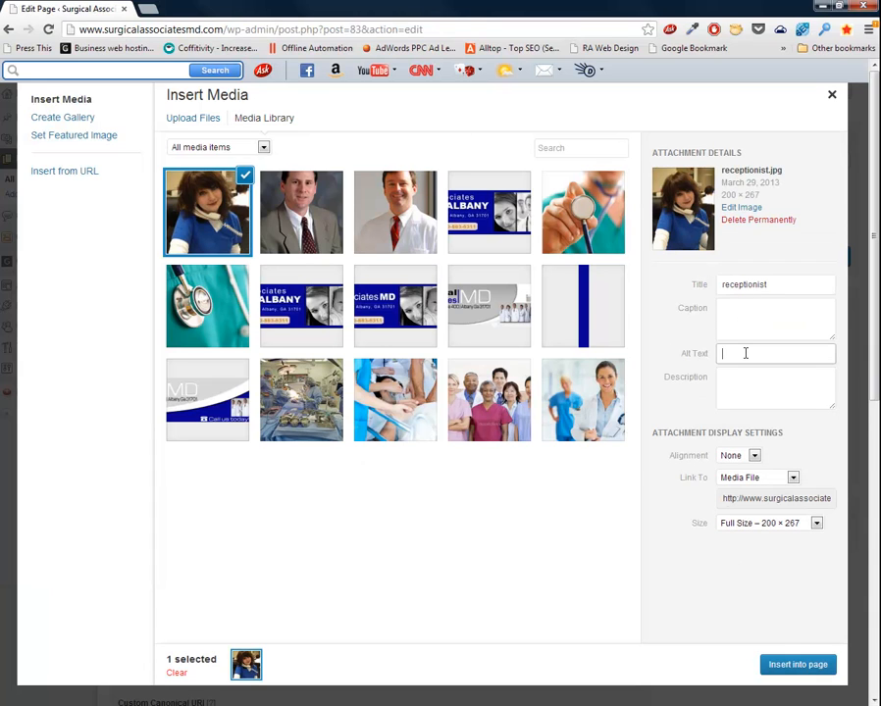
{"action": "type", "text": "Receptionist"}
{"action": "type", "text": " at Surgia"}
{"action": "type", "text": "al Associatews o"}
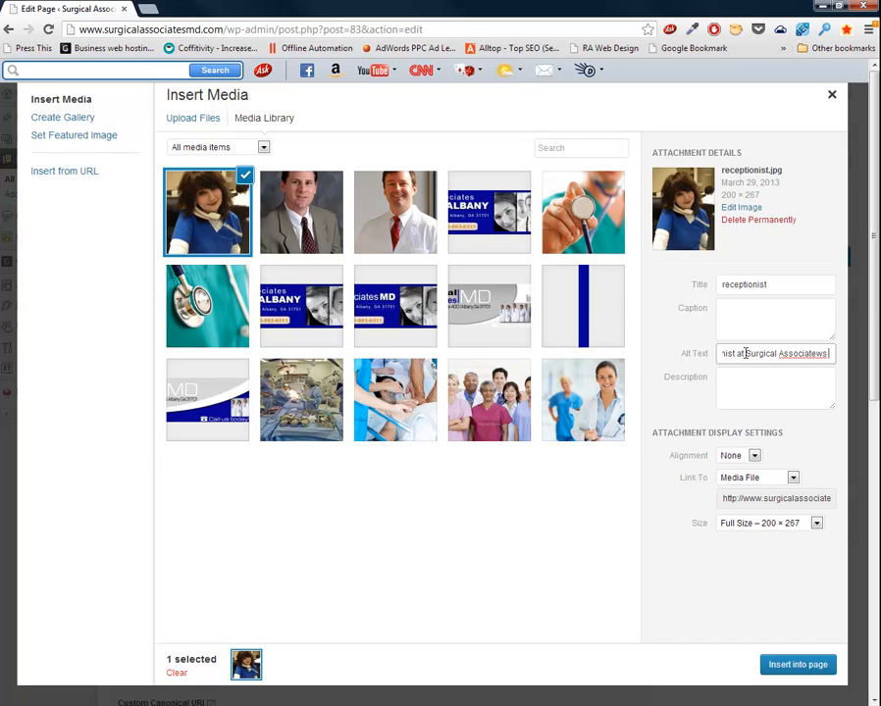
{"action": "key", "text": "BackSpace"}
{"action": "key", "text": "BackSpace"}
{"action": "key", "text": "BackSpace"}
{"action": "key", "text": "BackSpace"}
{"action": "type", "text": "s of"}
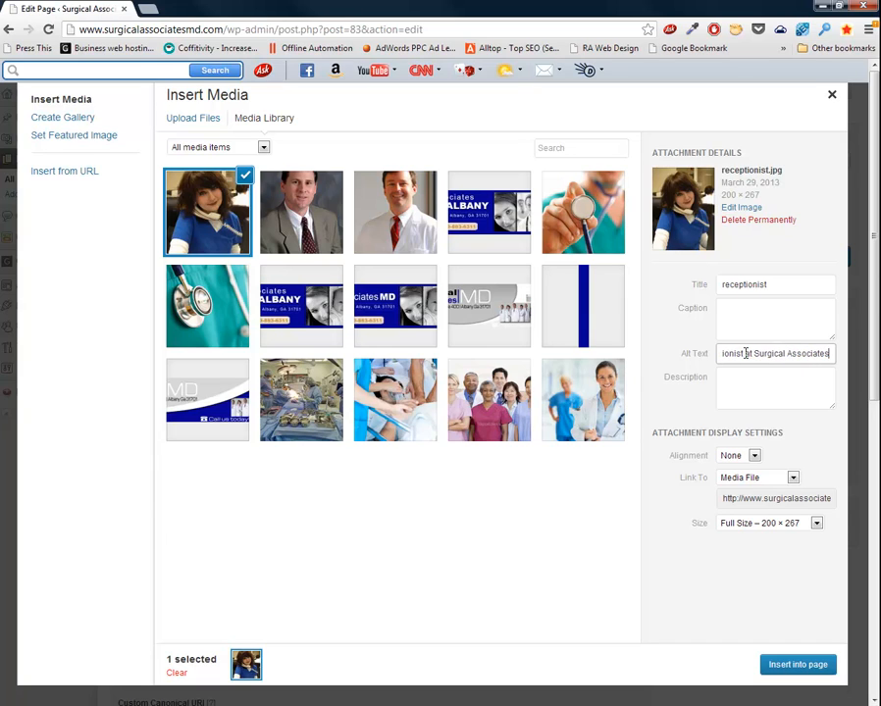
{"action": "type", "text": " Albany Ga"}
{"action": "left_click", "coordinate": [751, 476]}
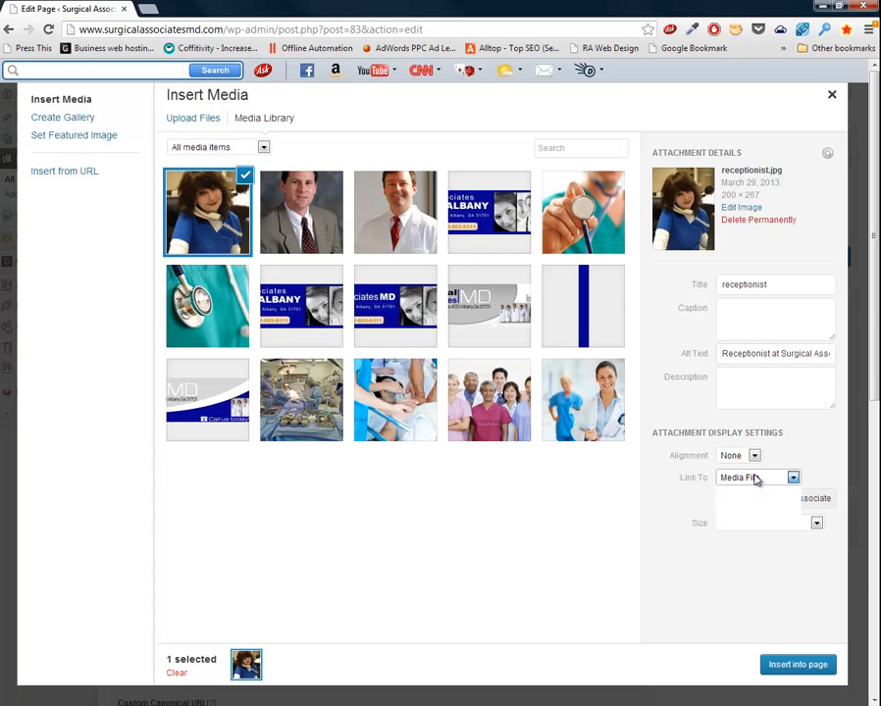
{"action": "left_click", "coordinate": [750, 523]}
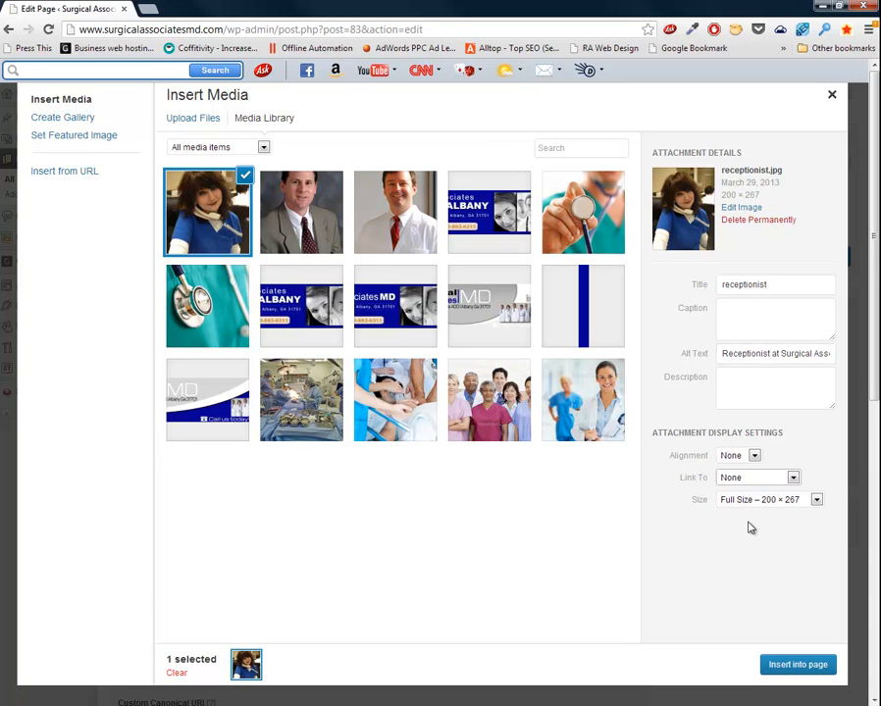
{"action": "left_click", "coordinate": [796, 663]}
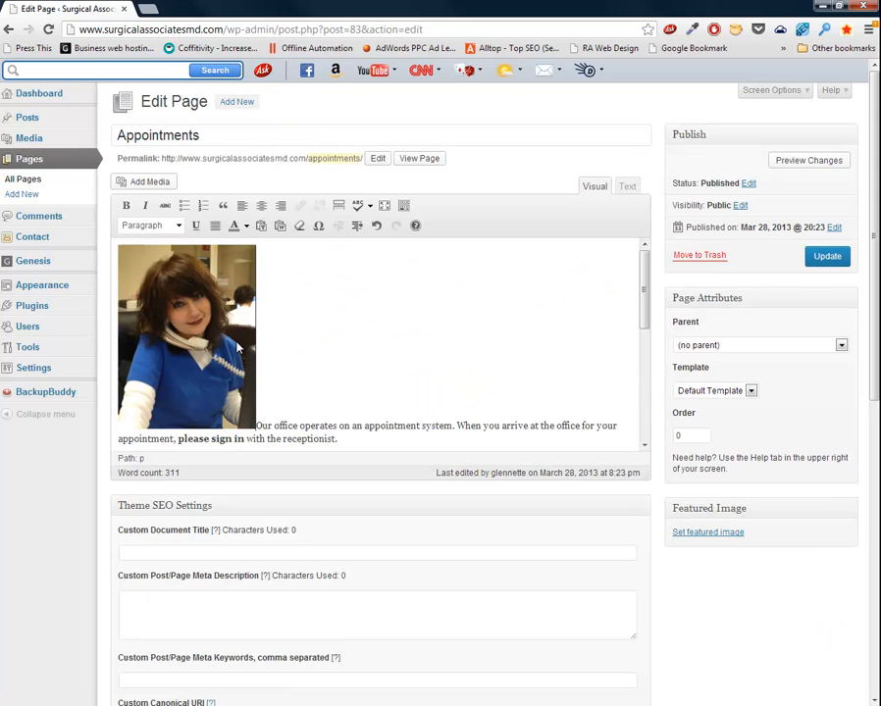
Set the receptionist photo's alignment to right in its image settings.
{"action": "left_click", "coordinate": [236, 346]}
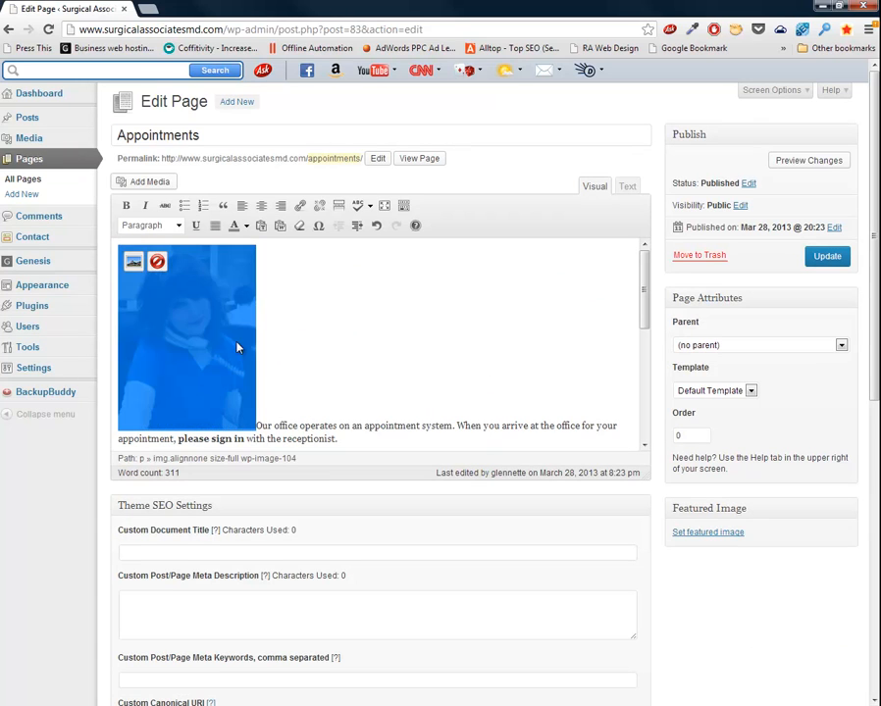
{"action": "left_click", "coordinate": [133, 263]}
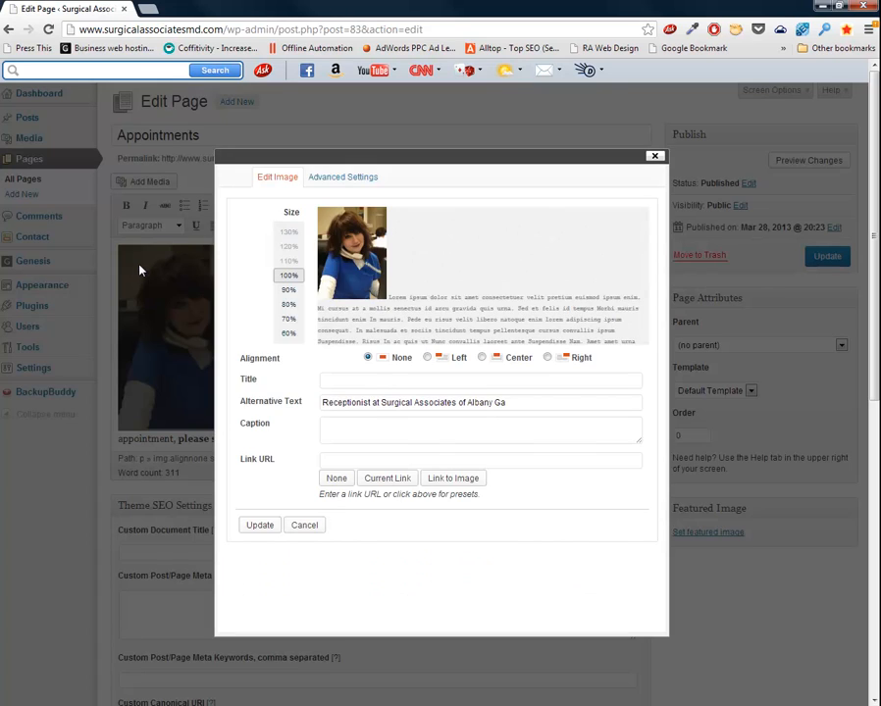
{"action": "left_click", "coordinate": [442, 360]}
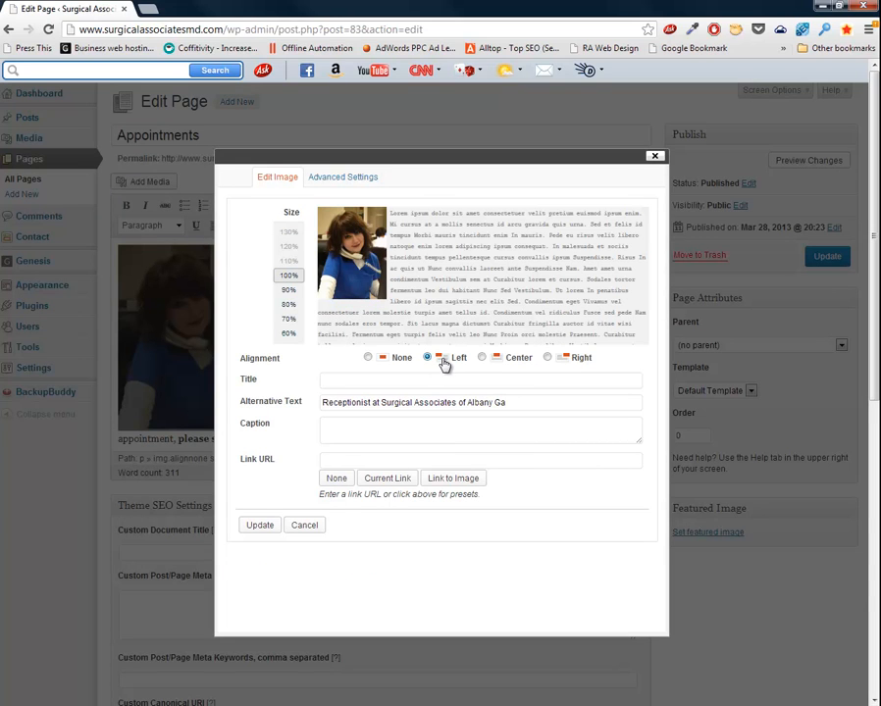
{"action": "left_click", "coordinate": [571, 362]}
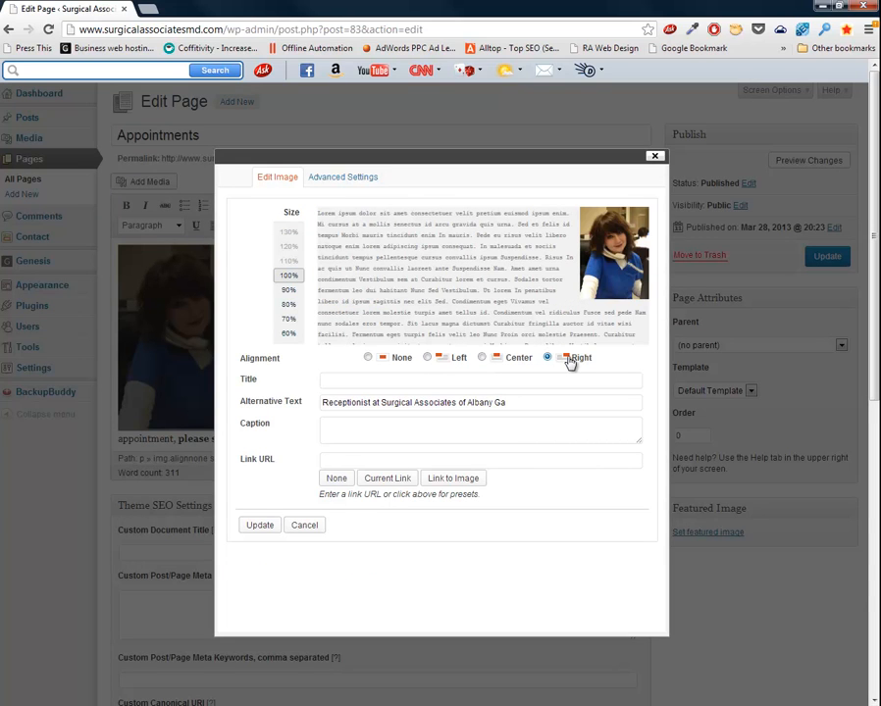
Give the photo a 3 px border and 10 px spacing, then update the page.
{"action": "left_click", "coordinate": [341, 179]}
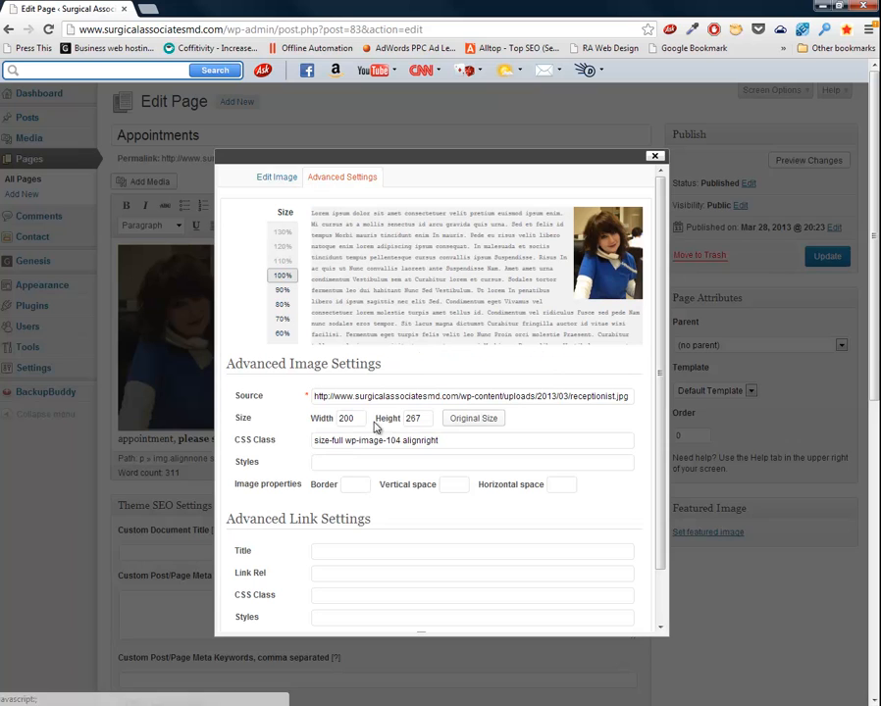
{"action": "left_click", "coordinate": [362, 482]}
{"action": "type", "text": "3"}
{"action": "key", "text": "Tab"}
{"action": "type", "text": "10"}
{"action": "key", "text": "Tab"}
{"action": "type", "text": "10"}
{"action": "key", "text": "Tab"}
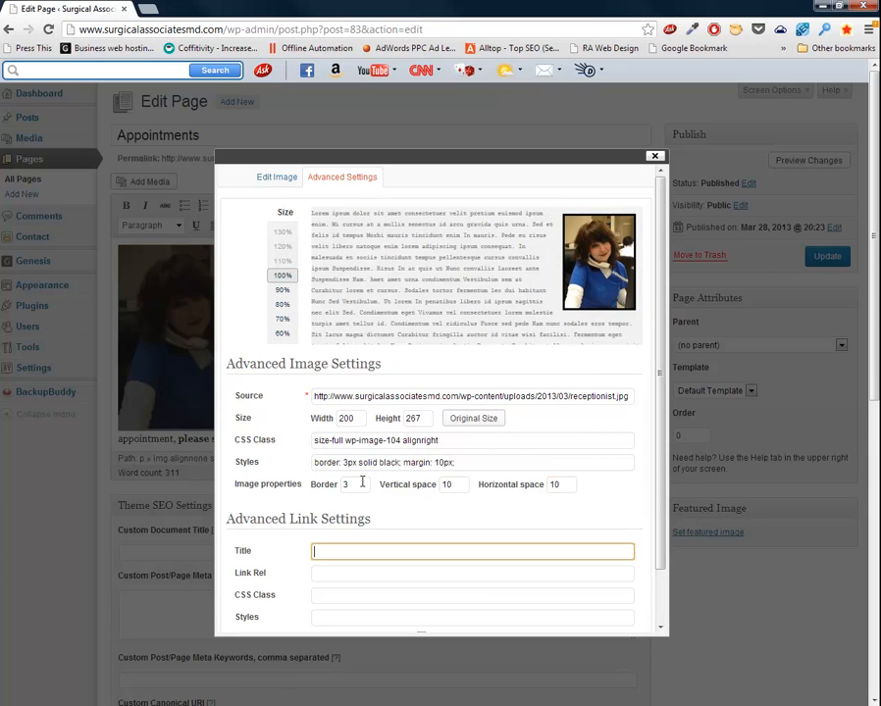
{"action": "key", "text": "Return"}
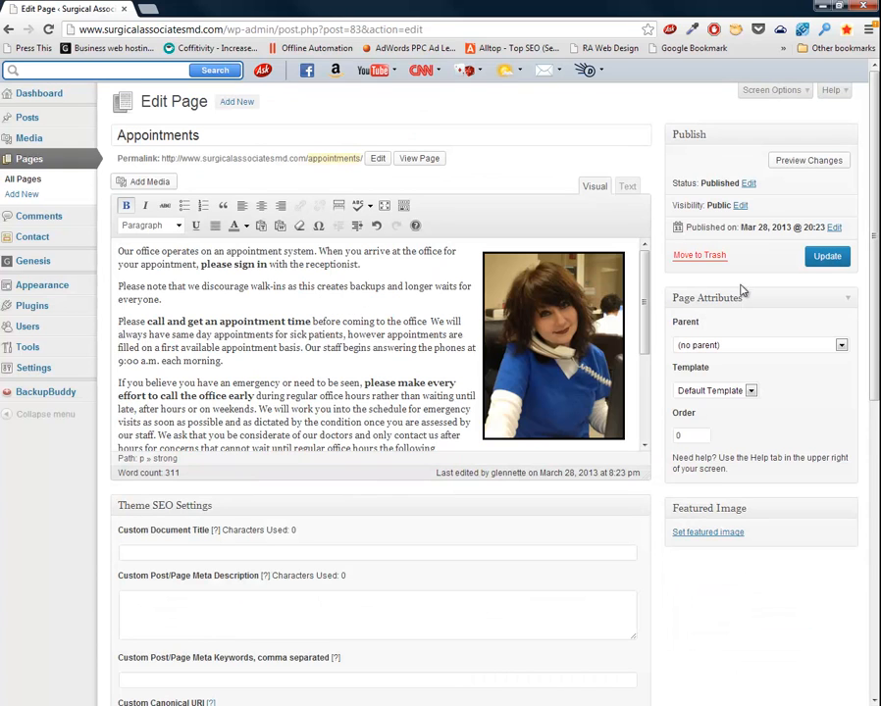
{"action": "left_click", "coordinate": [826, 257]}
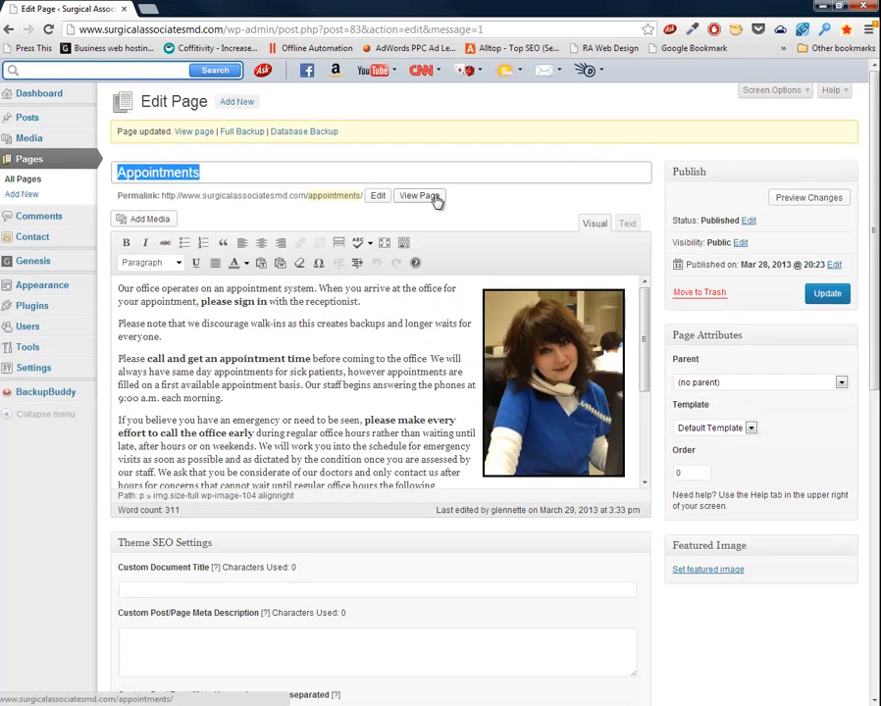
View the live Appointments page, browse Our Surgeons and Surgeries Performed, then return to Appointments.
{"action": "left_click", "coordinate": [437, 199]}
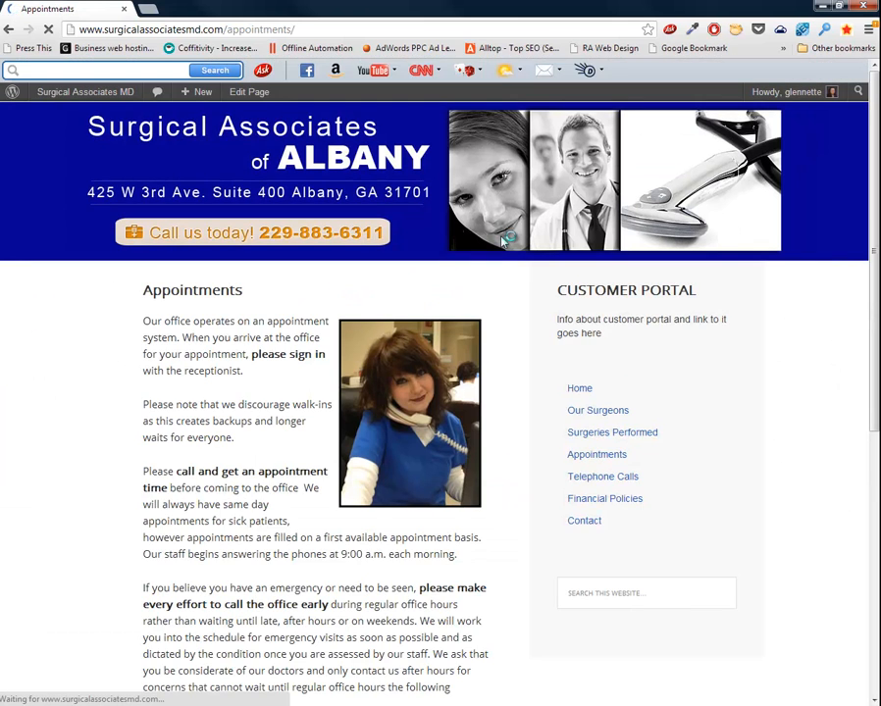
{"action": "left_click", "coordinate": [600, 413]}
{"action": "scroll", "coordinate": [602, 417], "scroll_direction": "down", "scroll_amount": 2}
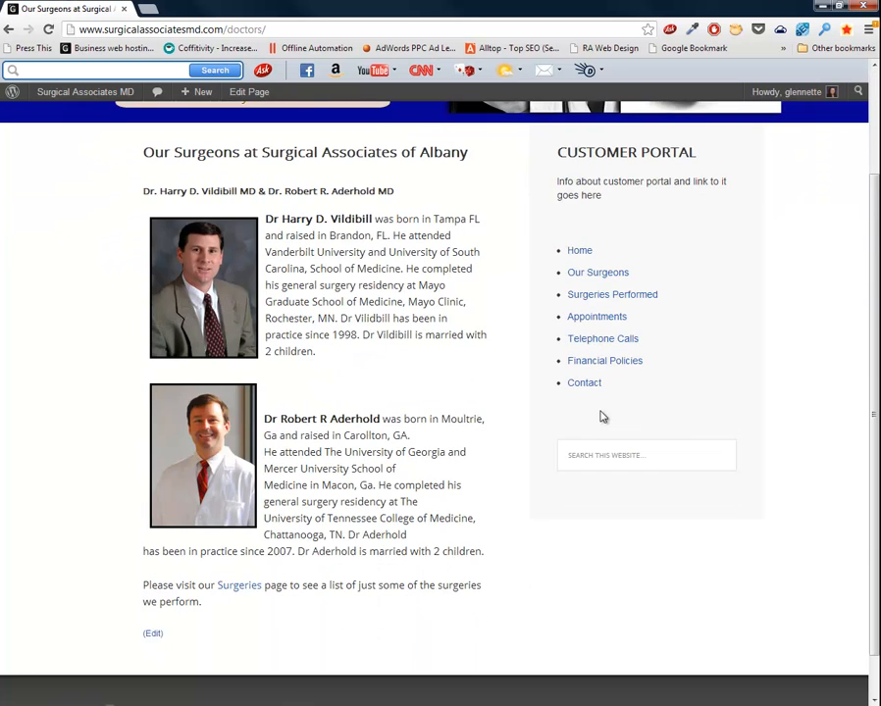
{"action": "scroll", "coordinate": [602, 417], "scroll_direction": "up", "scroll_amount": 2}
{"action": "left_click", "coordinate": [604, 434]}
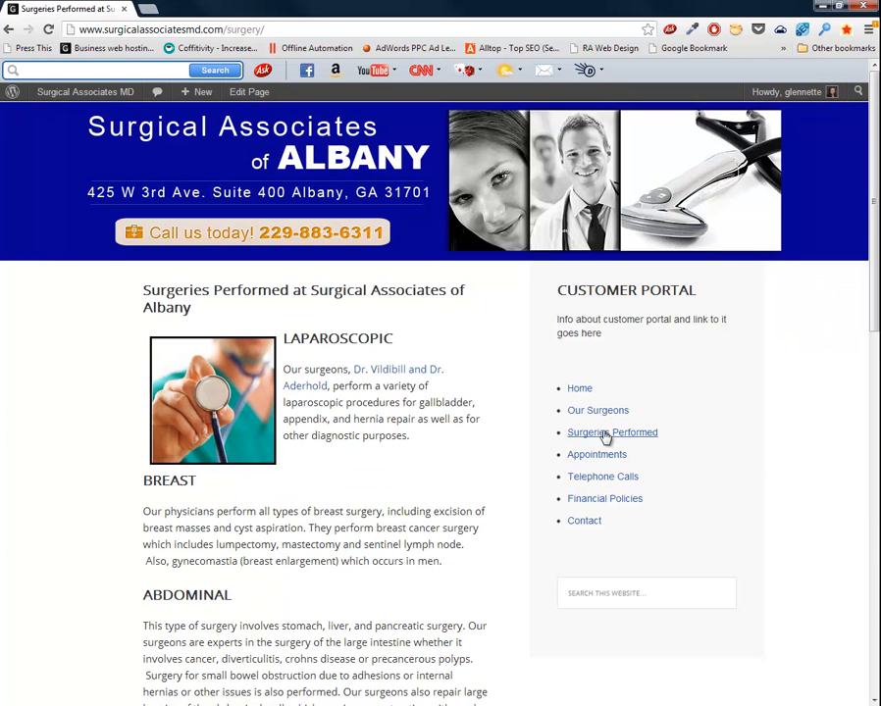
{"action": "left_click", "coordinate": [602, 454]}
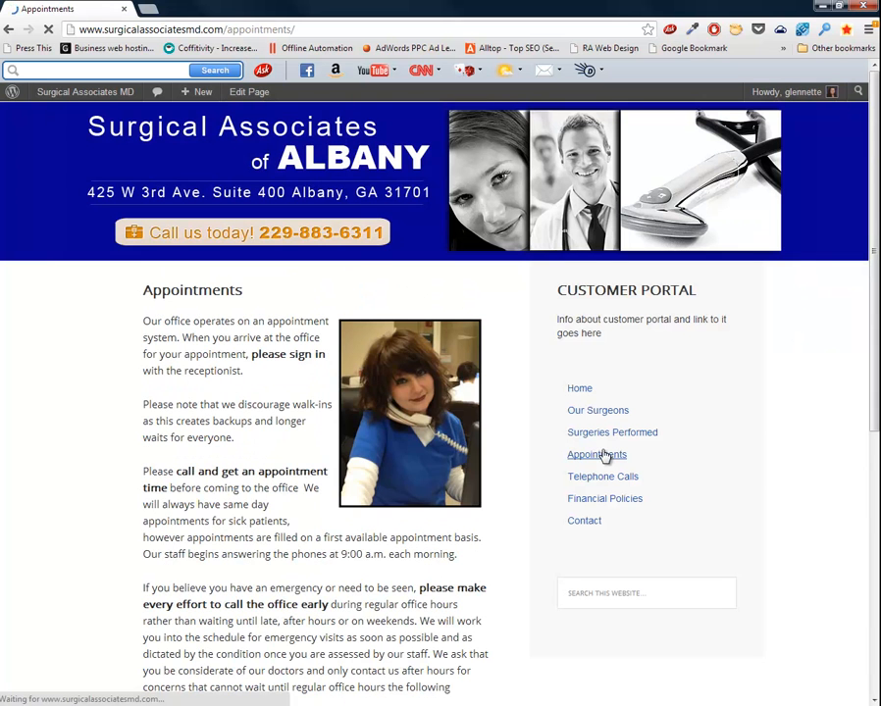
{"action": "scroll", "coordinate": [604, 454], "scroll_direction": "down", "scroll_amount": 3}
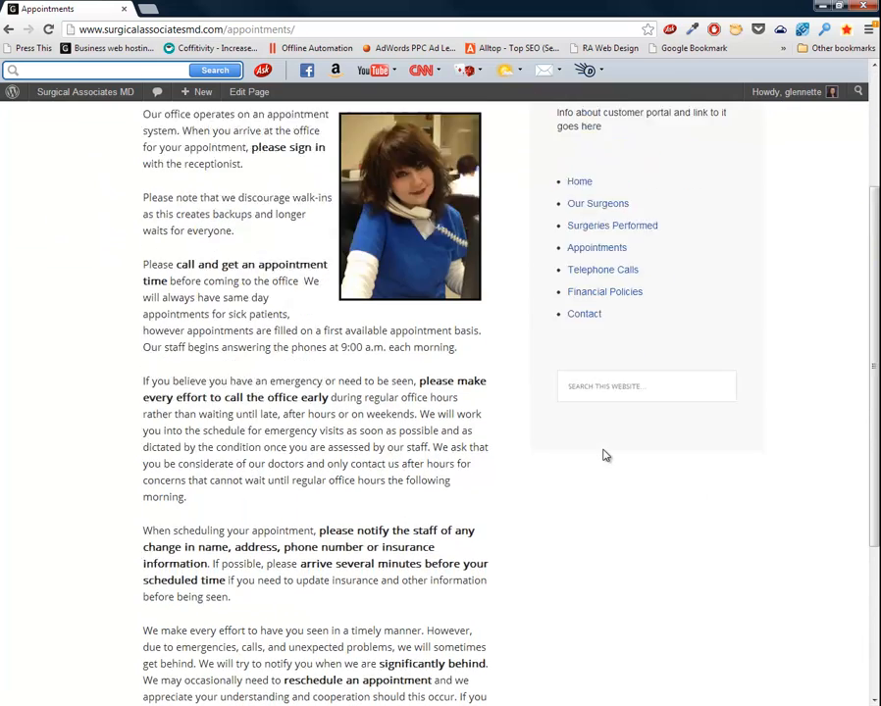
{"action": "scroll", "coordinate": [604, 454], "scroll_direction": "up", "scroll_amount": 3}
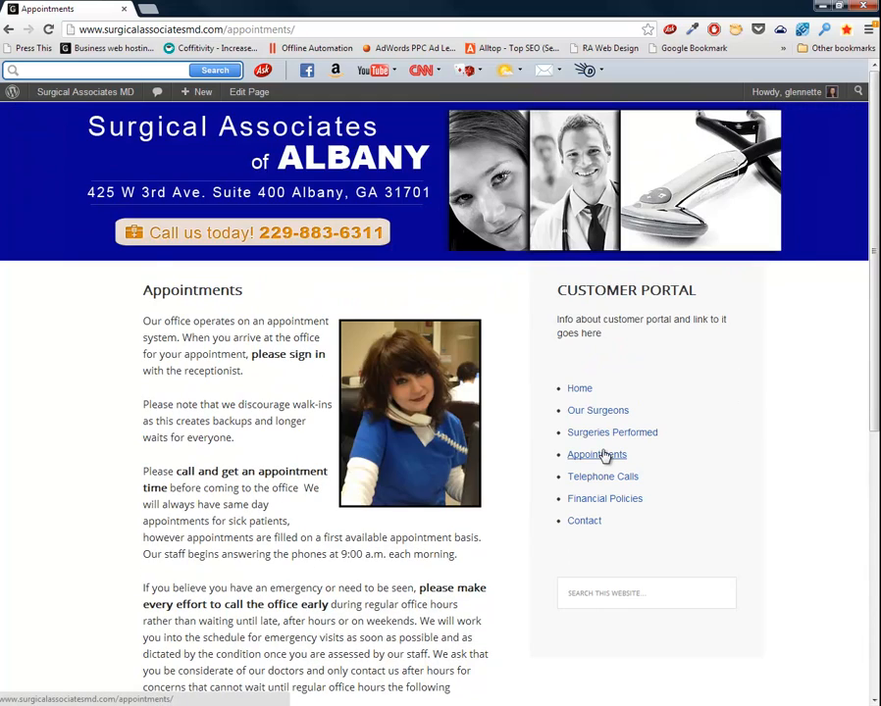